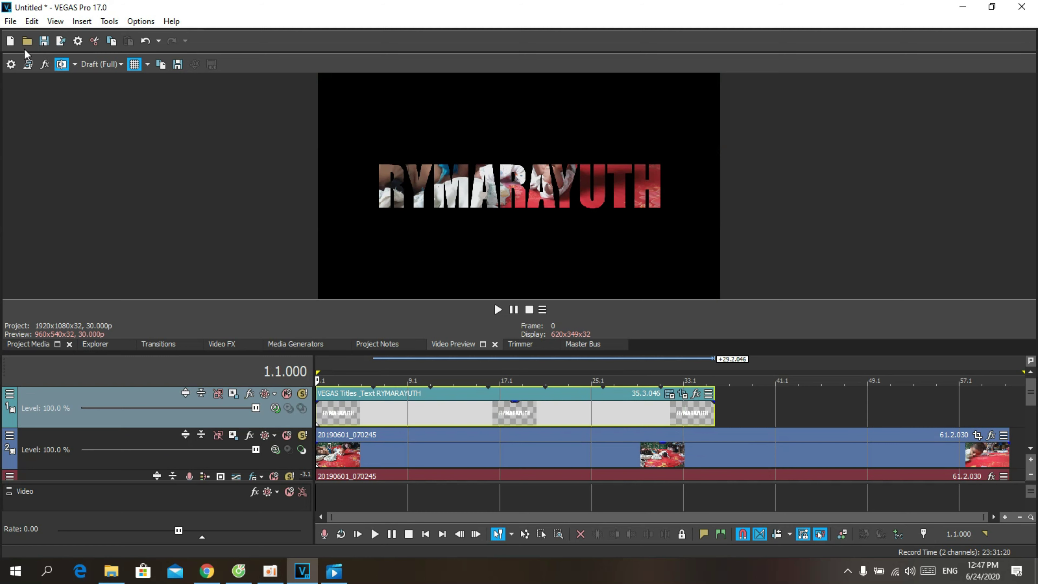
Close the current project without saving its changes.
left_click(11, 21)
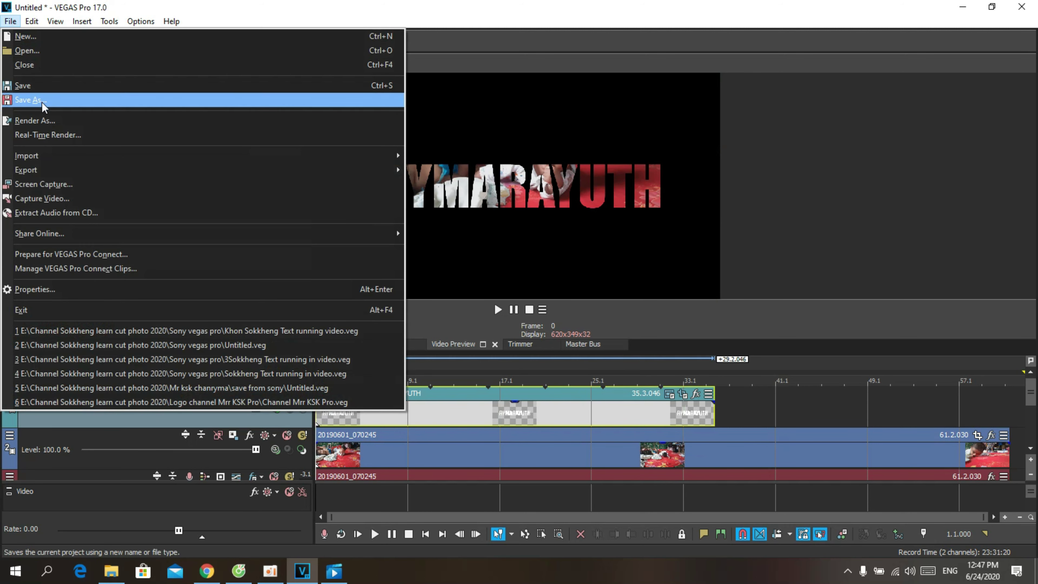
left_click(31, 64)
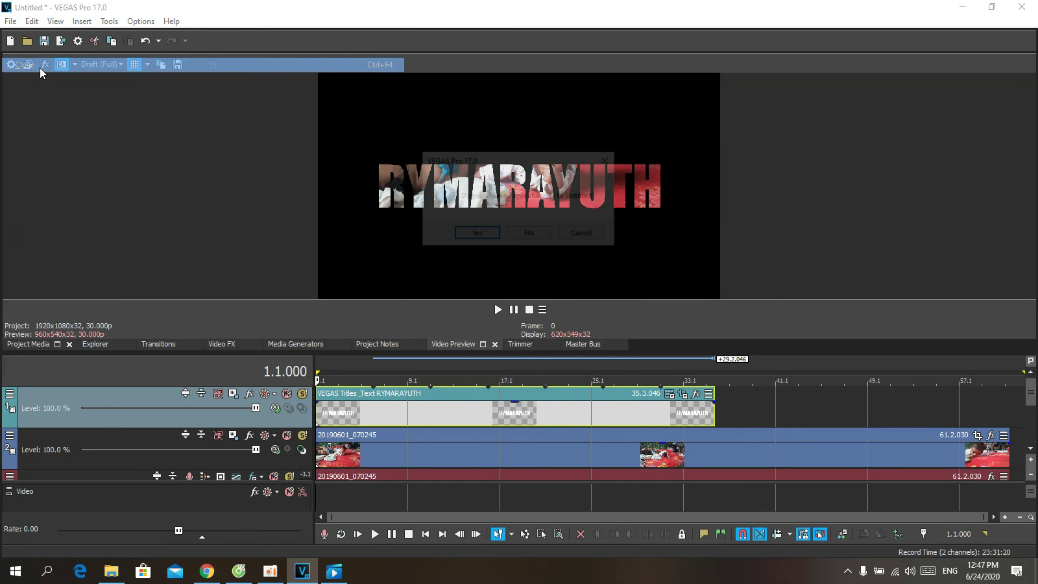
left_click(541, 234)
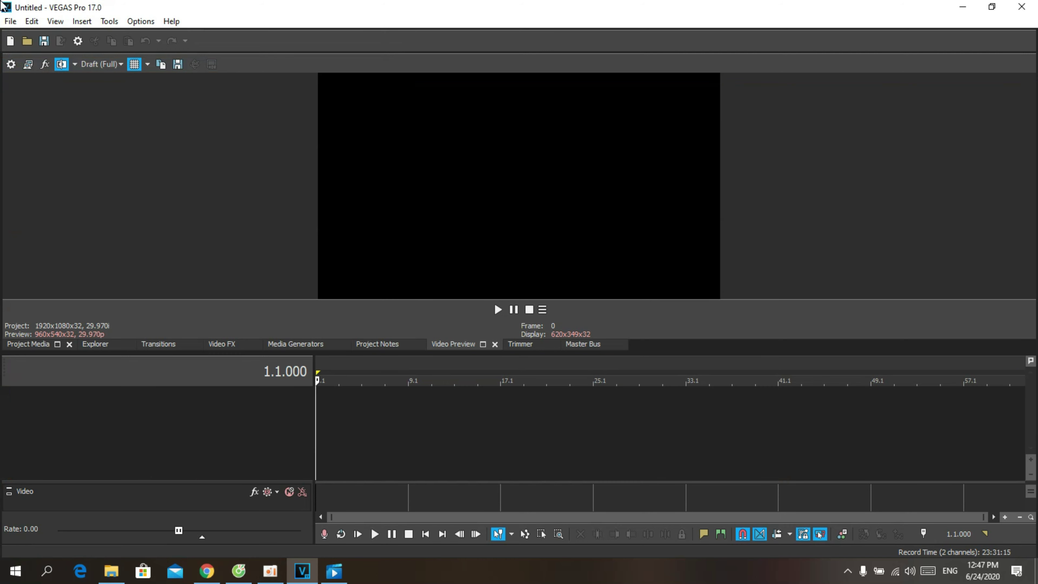
Open the video 20190601_070245 from the my videos folder onto the empty timeline.
left_click(33, 47)
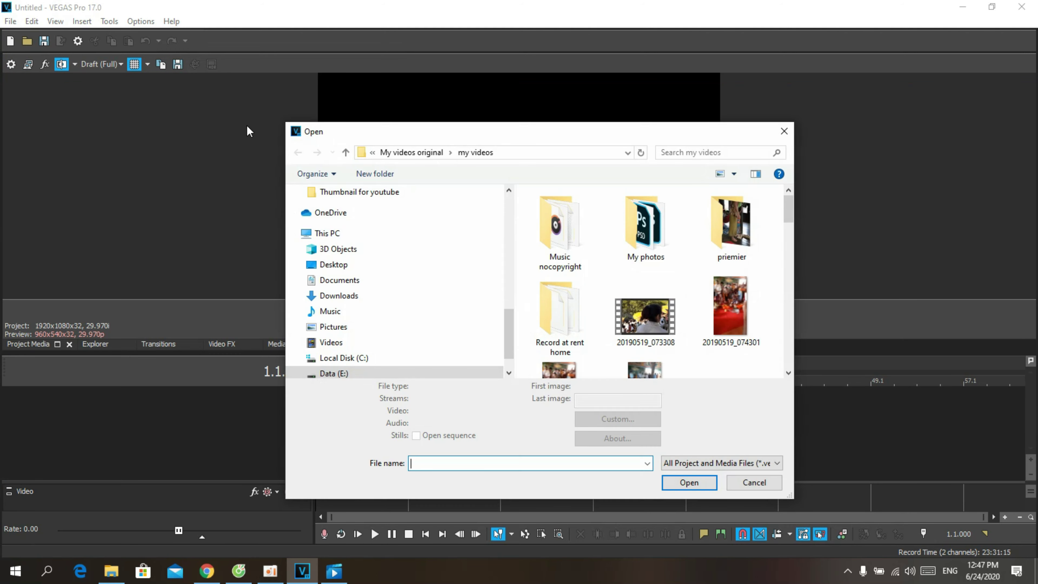
scroll(674, 339, "down", 1)
scroll(664, 324, "up", 3)
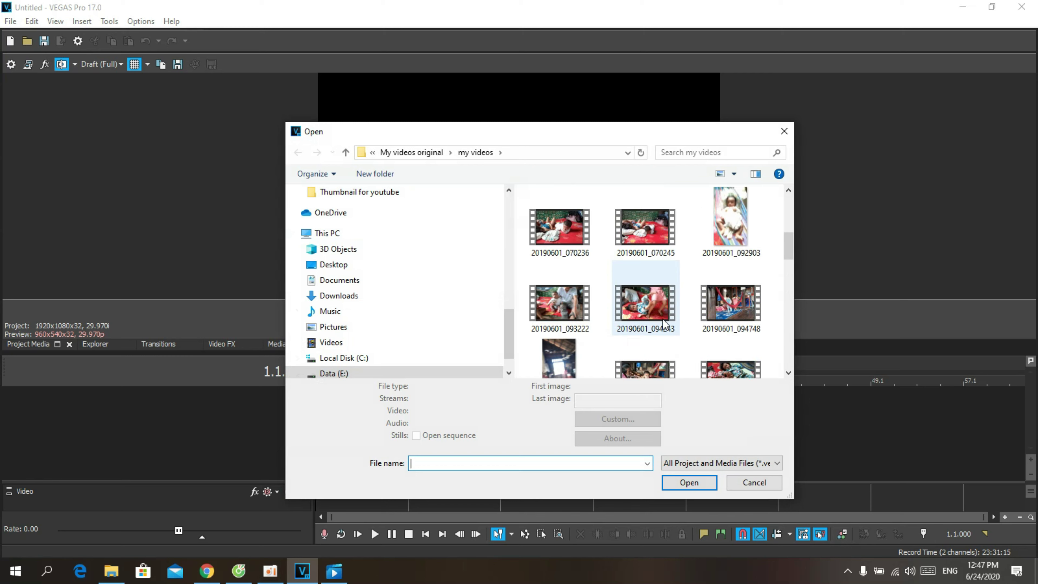
double_click(664, 324)
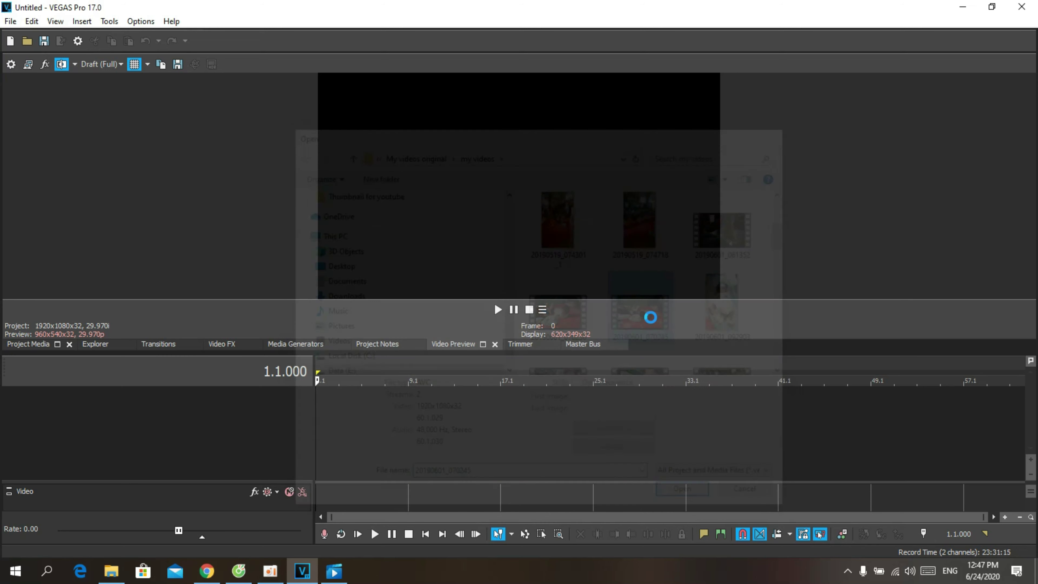
left_click(548, 411)
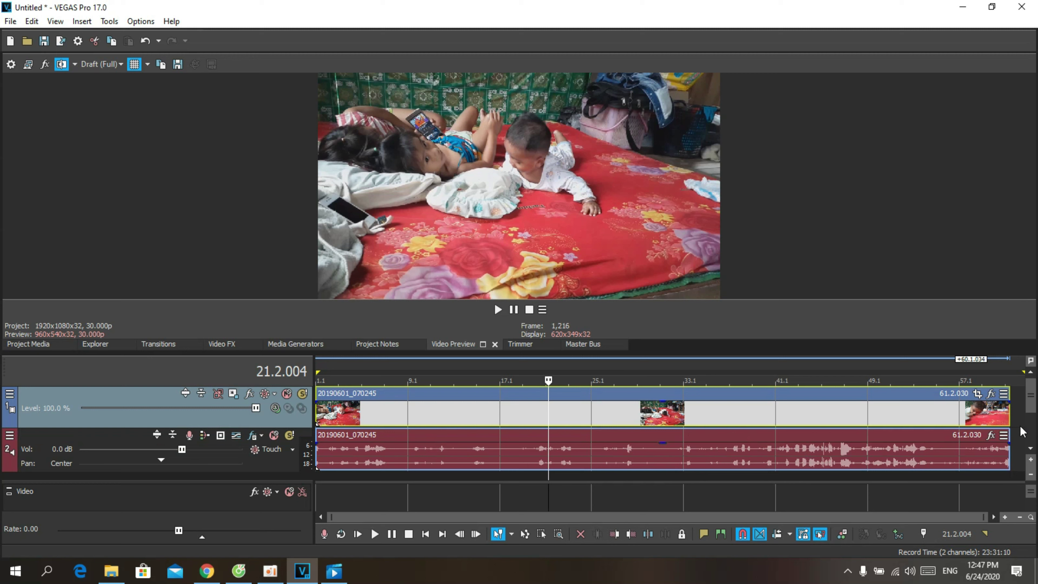
Insert a new video track above the clip and place a default Titles & Text event at its start.
right_click(147, 395)
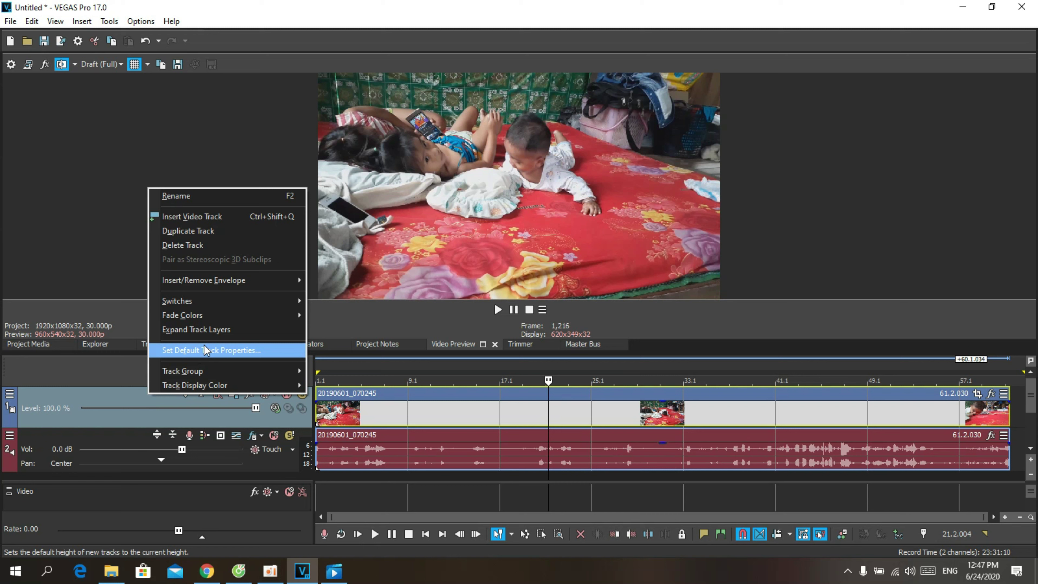
left_click(210, 215)
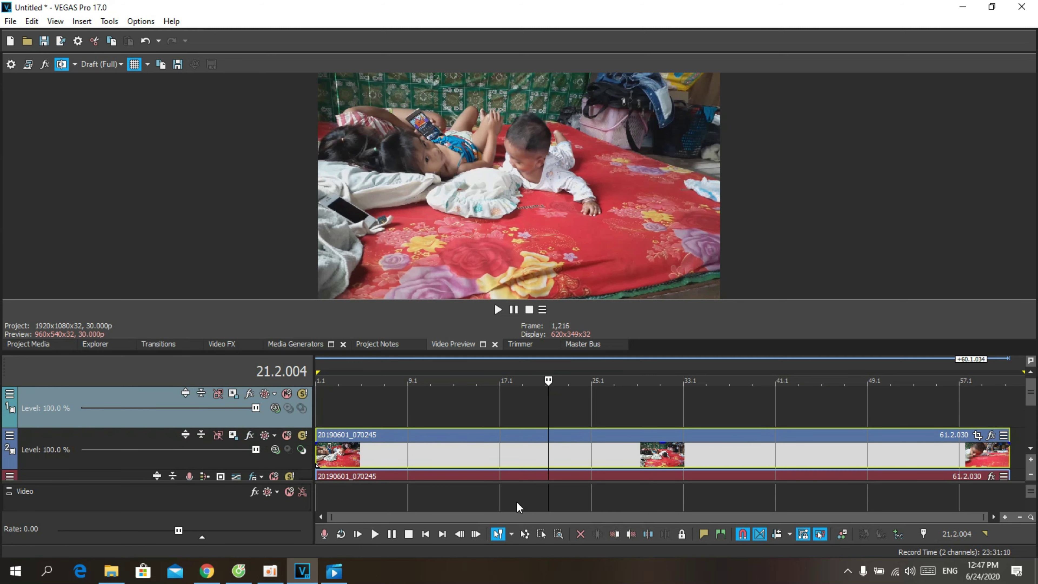
left_click(299, 344)
left_click_drag(151, 89, 324, 397)
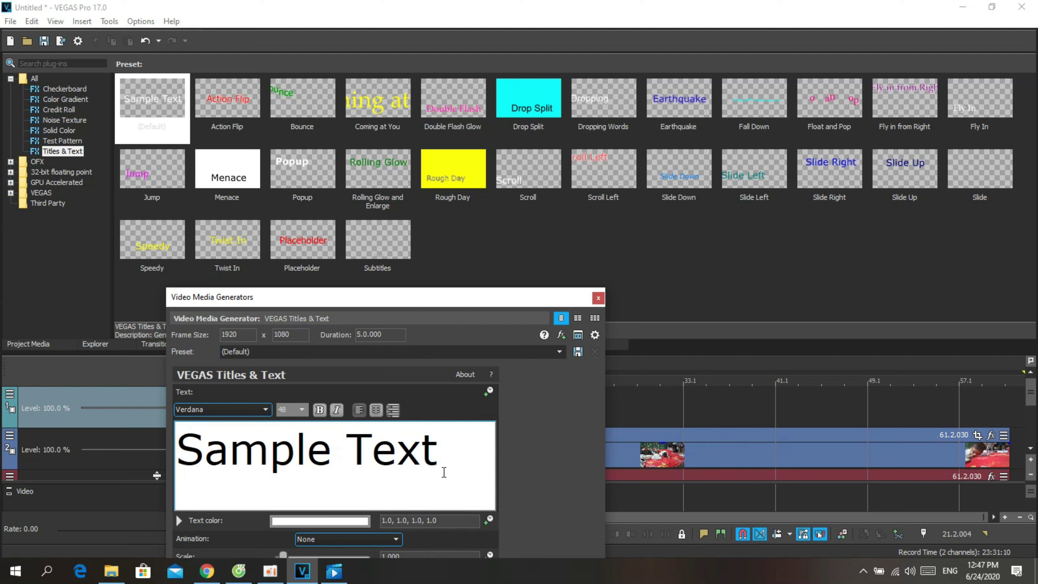
Replace the title's sample text with RYMARAYUTH.
left_click_drag(456, 459, 2, 524)
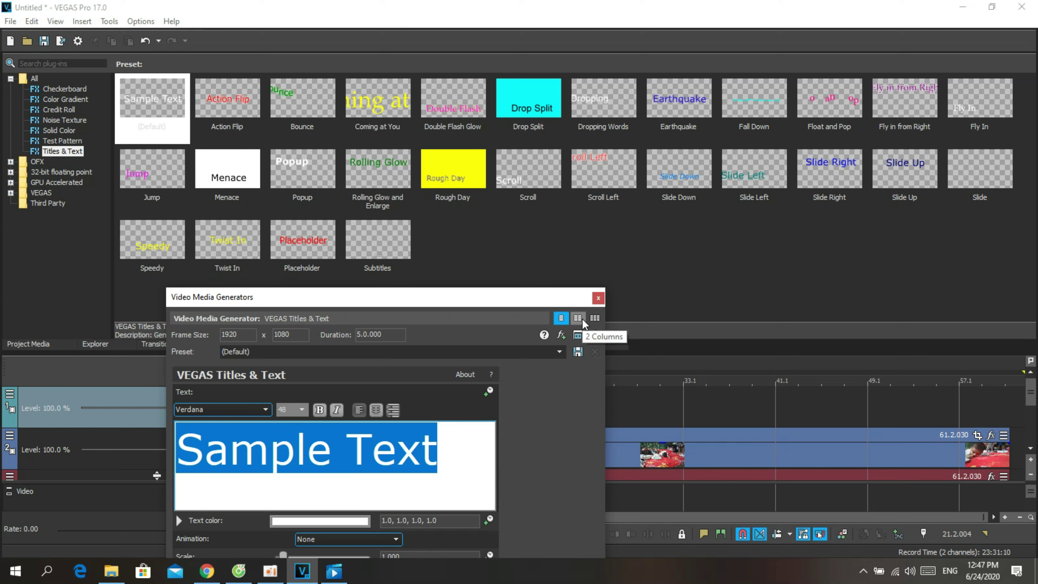
type("RY")
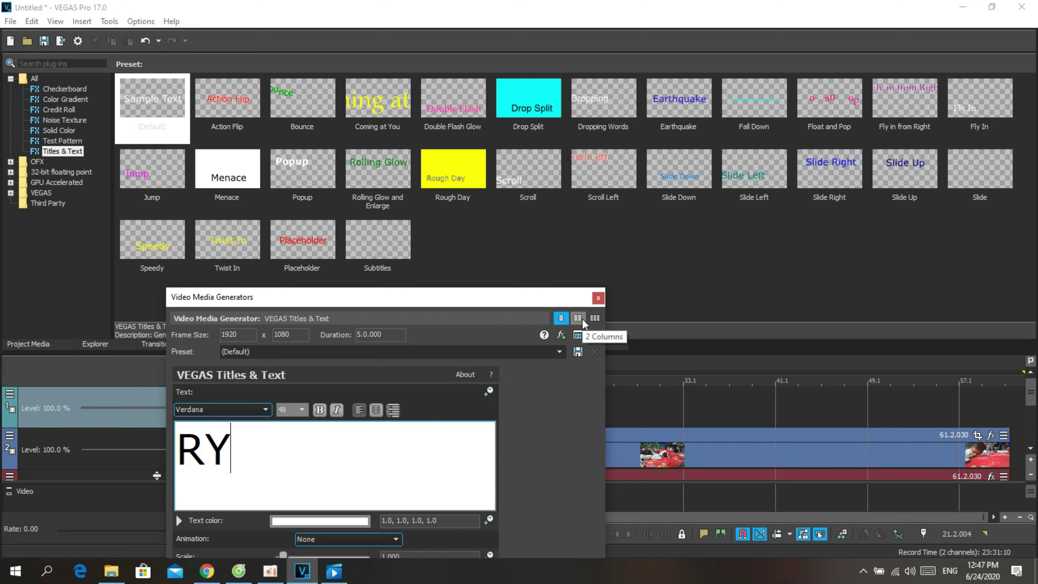
type("MA")
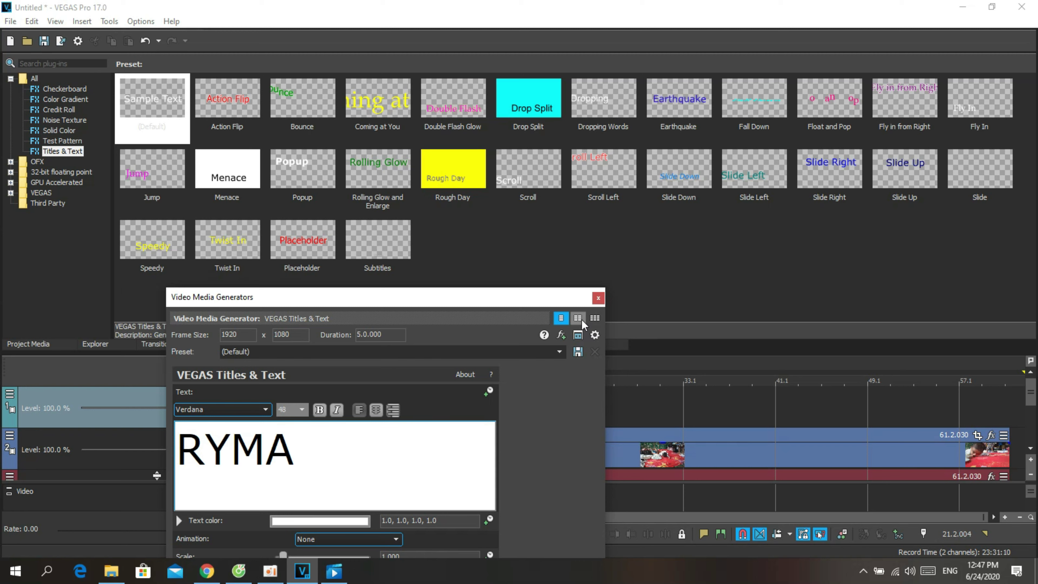
type("RA")
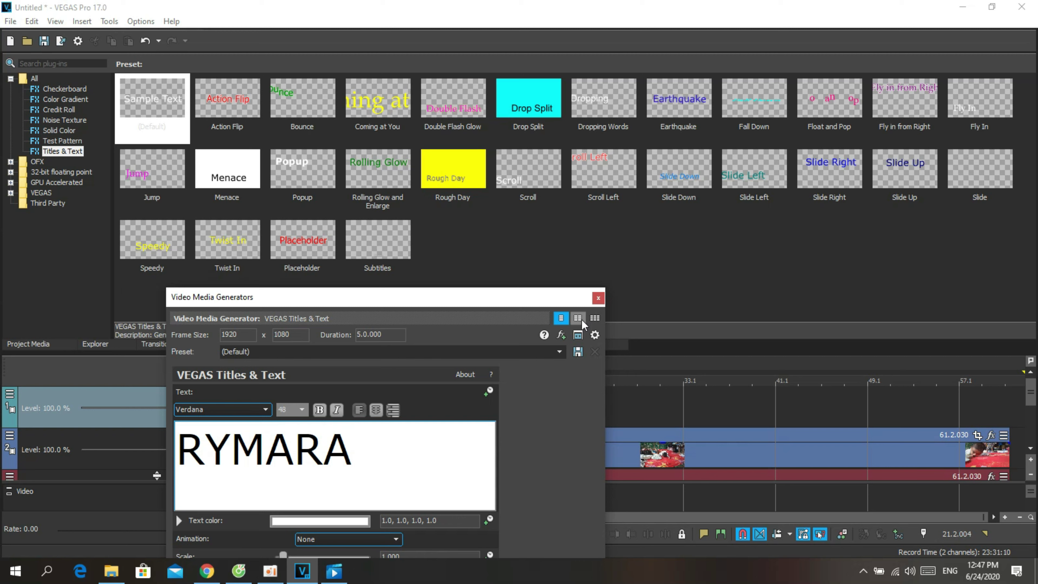
type("YUTH")
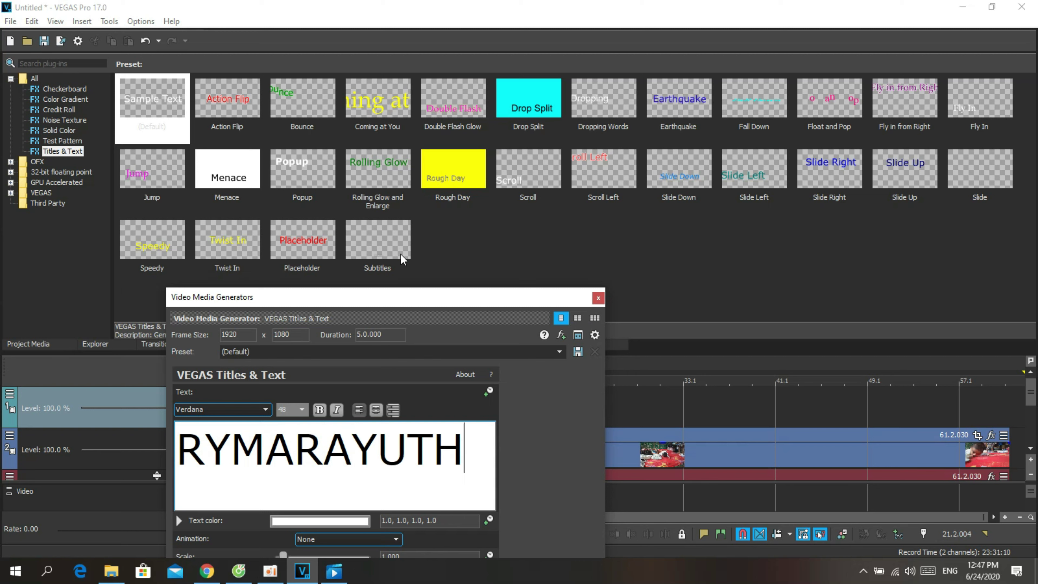
Set the font of the whole title text to Impact and close the media generator window.
left_click_drag(475, 459, 1, 522)
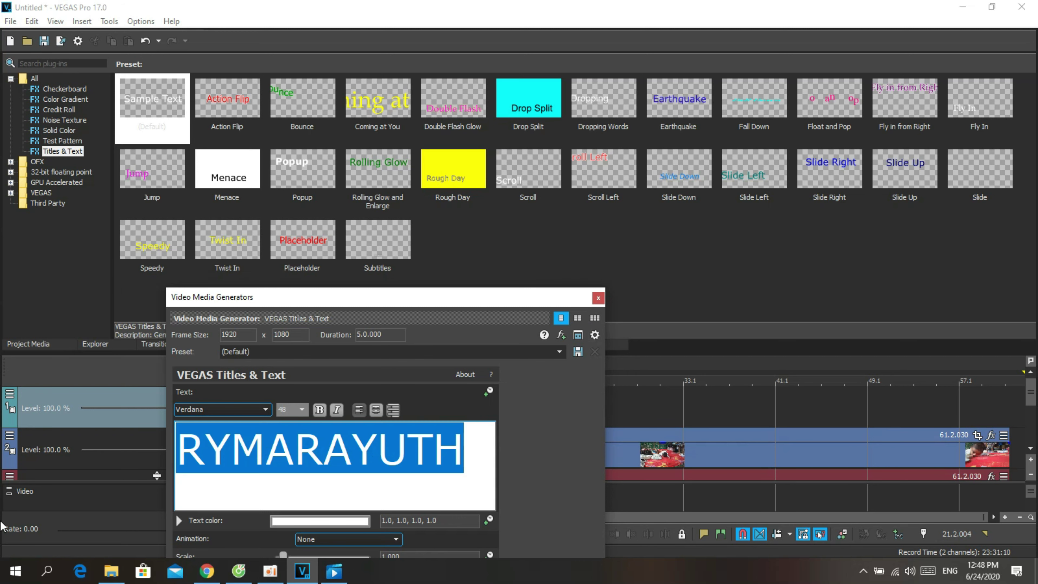
left_click(264, 410)
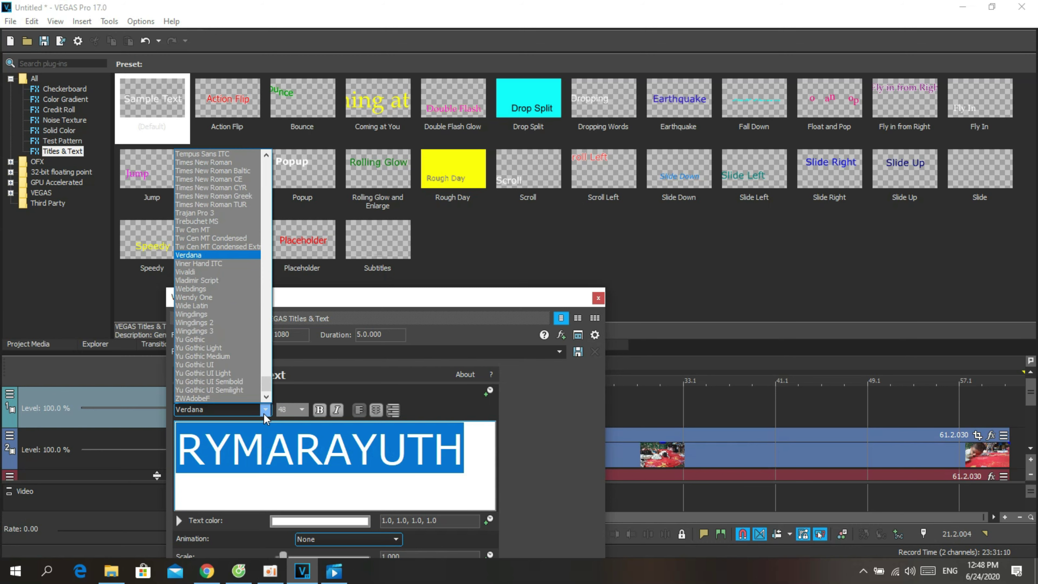
left_click_drag(268, 395, 272, 265)
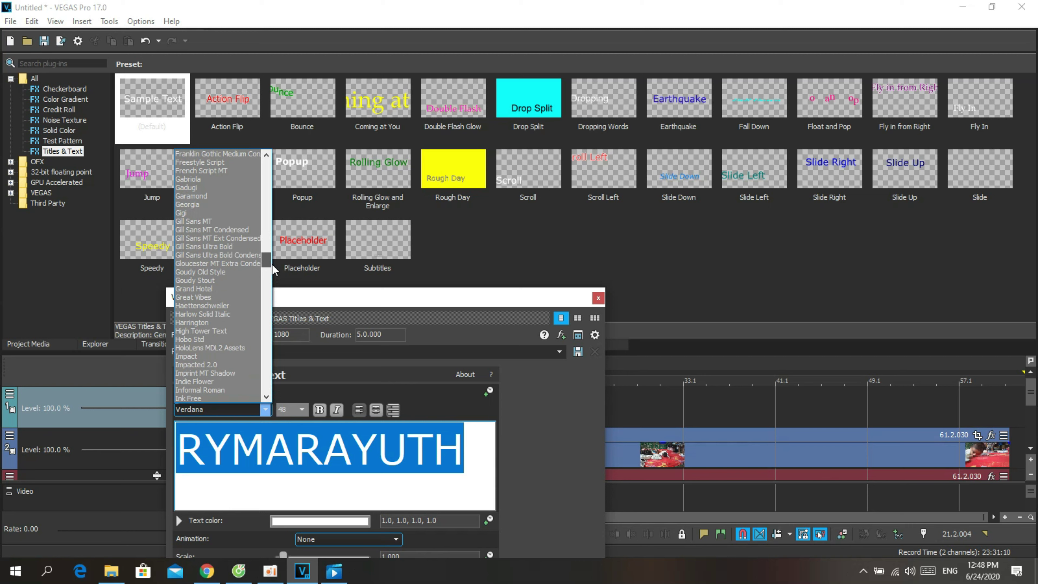
scroll(272, 264, "down", 1)
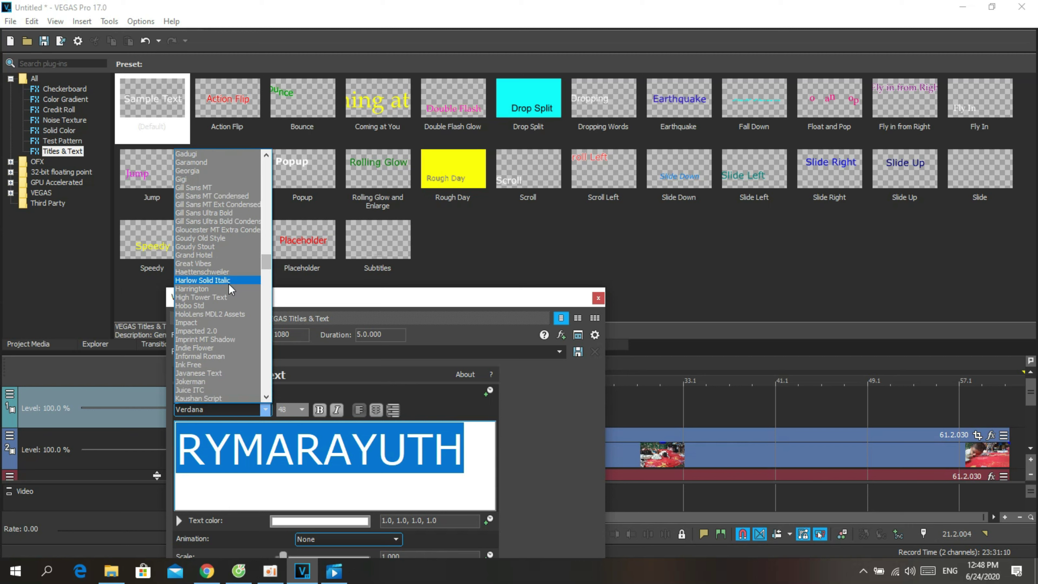
left_click(199, 319)
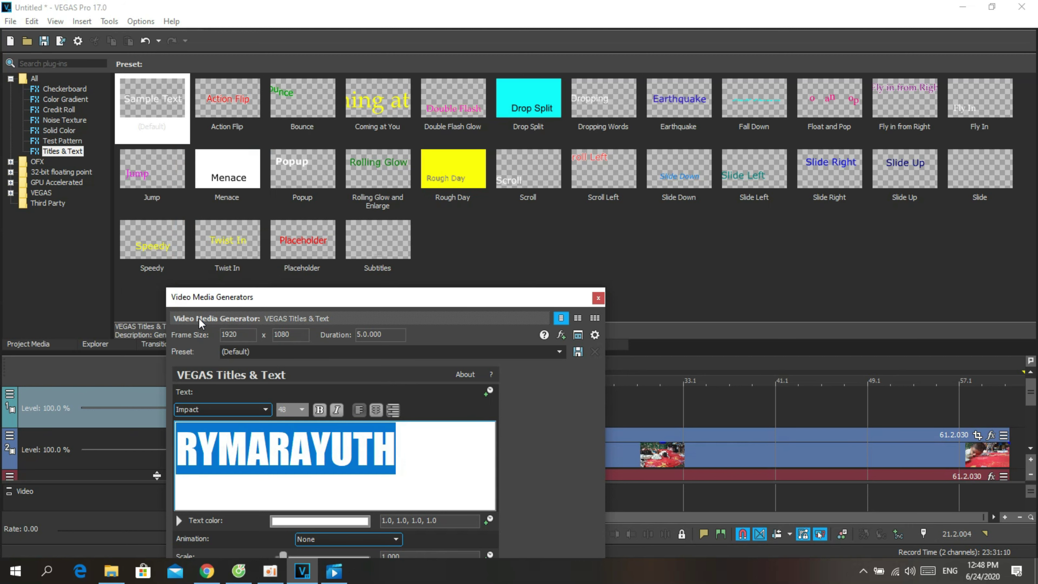
left_click(597, 301)
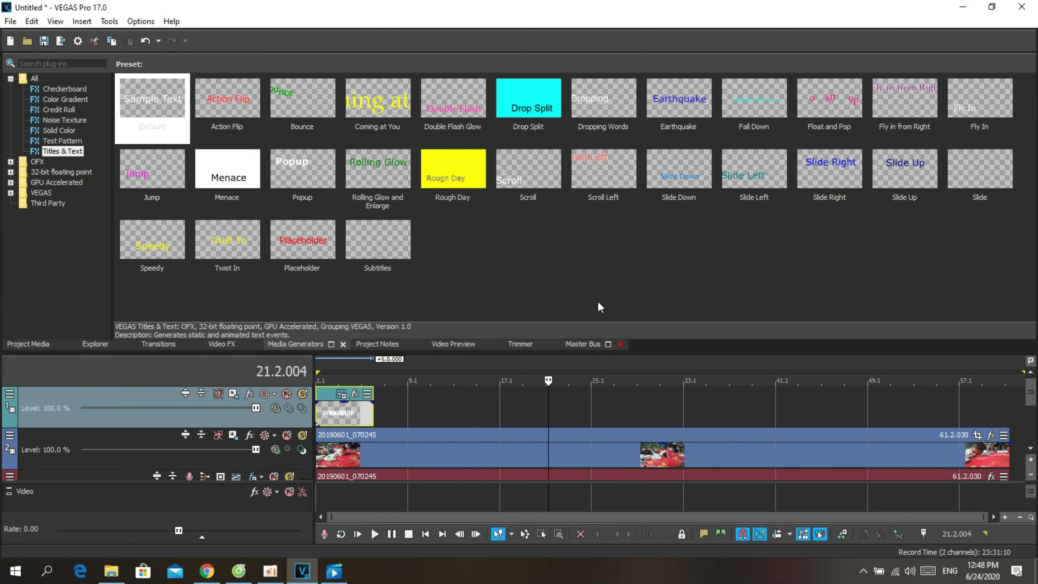
Show the title over the video in the preview and extend the title event's end to 41.1.000.
left_click(336, 420)
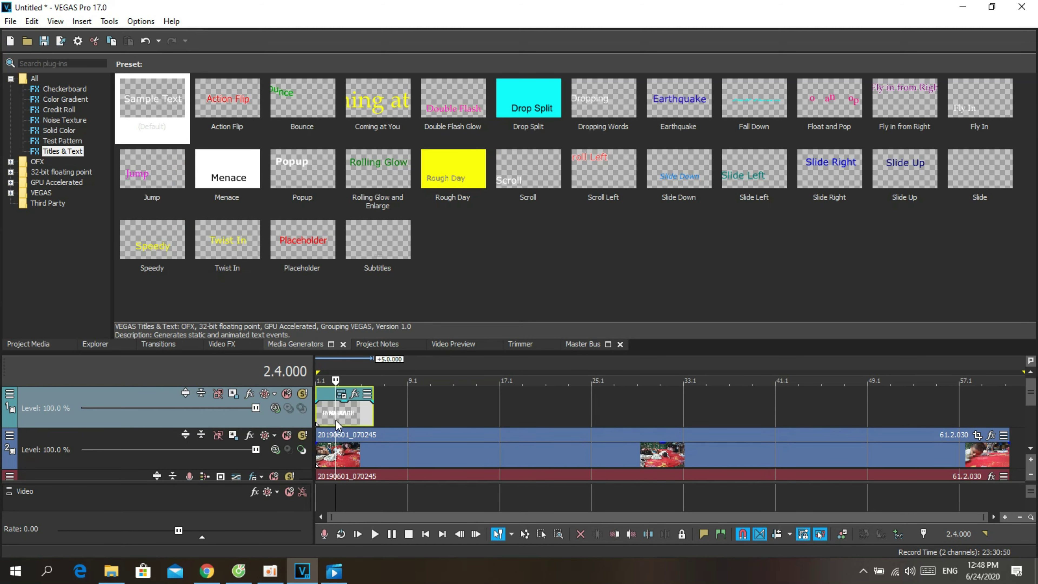
left_click(471, 344)
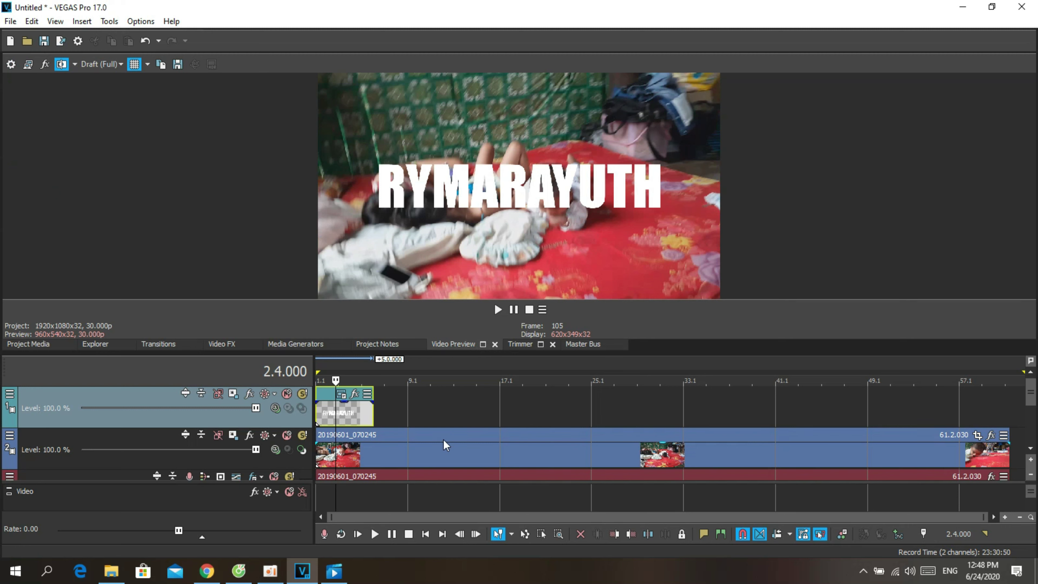
left_click_drag(370, 421, 774, 407)
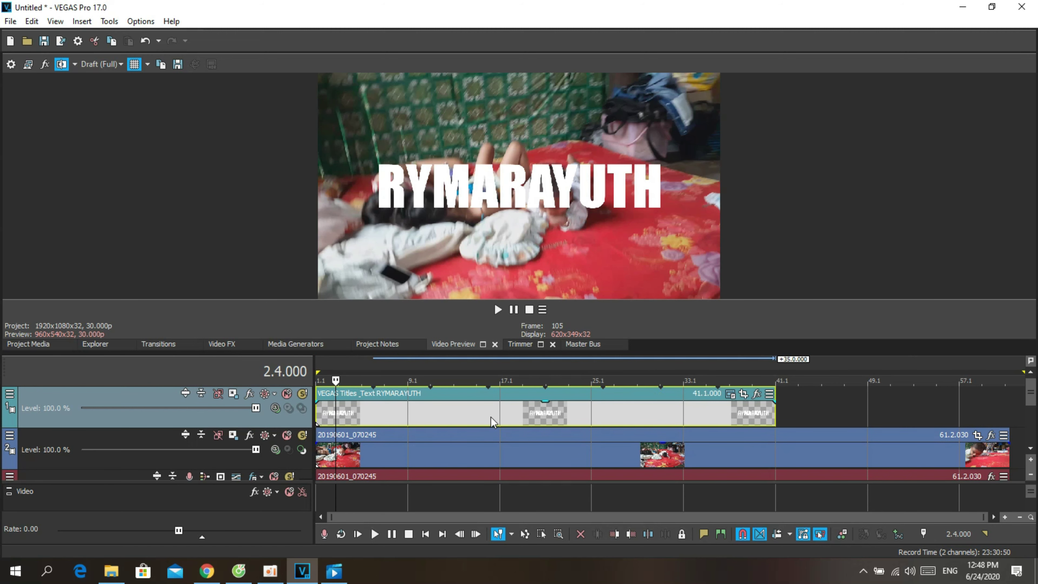
Change the title track's compositing mode so the video below shows only inside the letters on black.
left_click(500, 418)
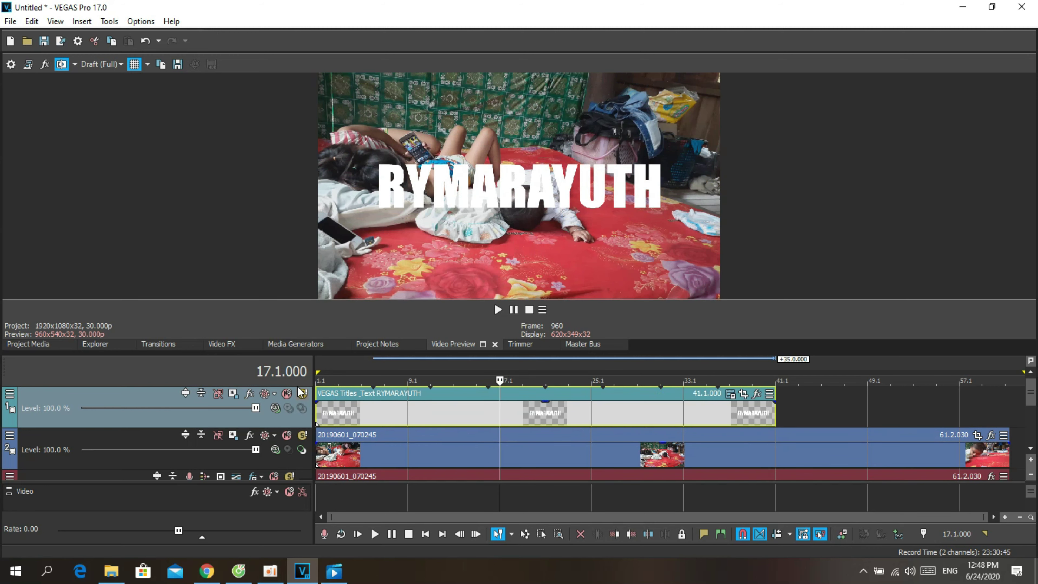
left_click(273, 406)
left_click(298, 254)
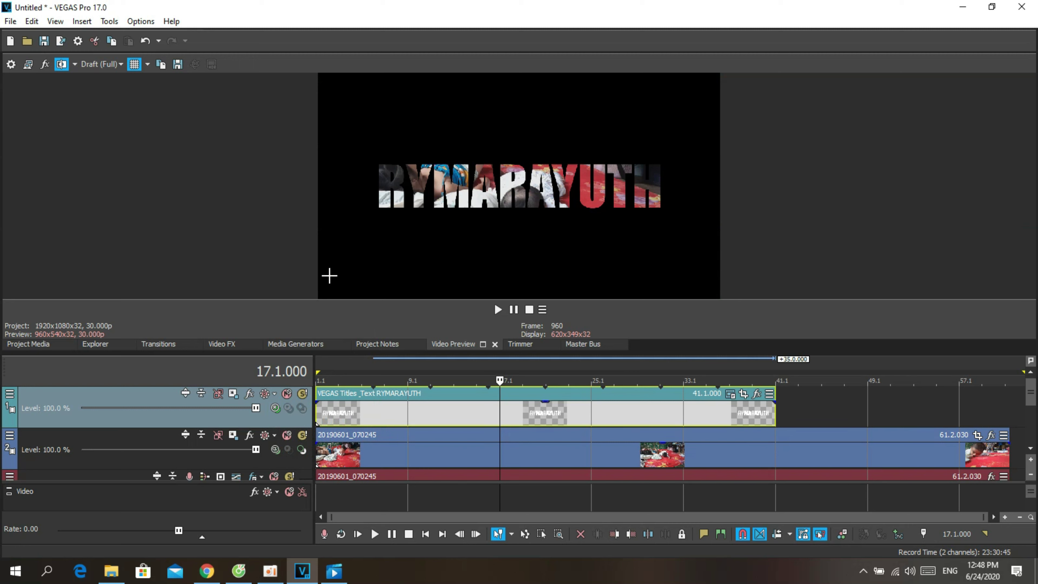
In the title event's Pan/Crop, add a position keyframe at 35.2.034 with the crop frame shrunk to 0.0 width and height.
left_click(743, 394)
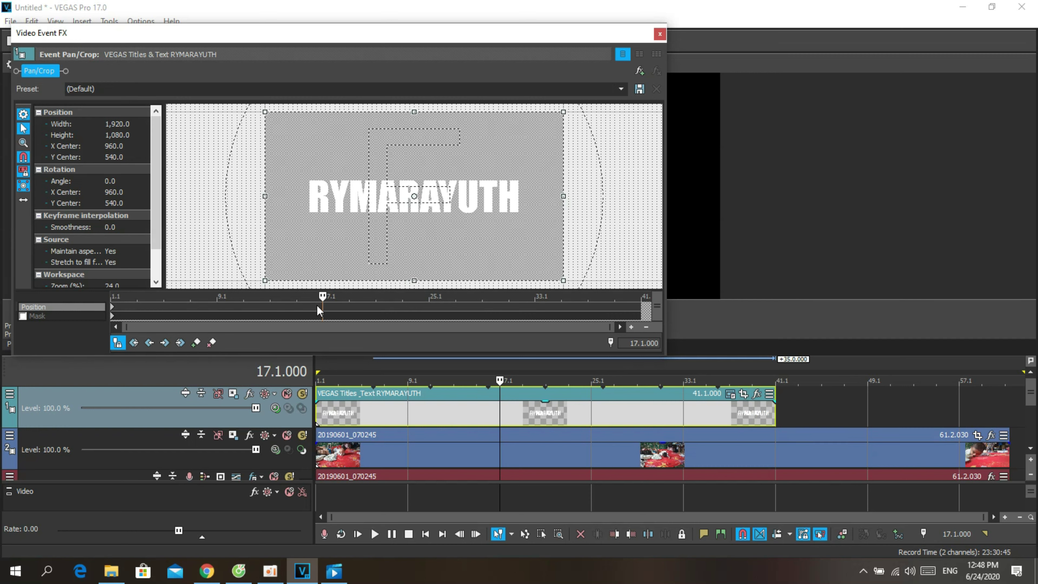
left_click_drag(325, 295, 566, 301)
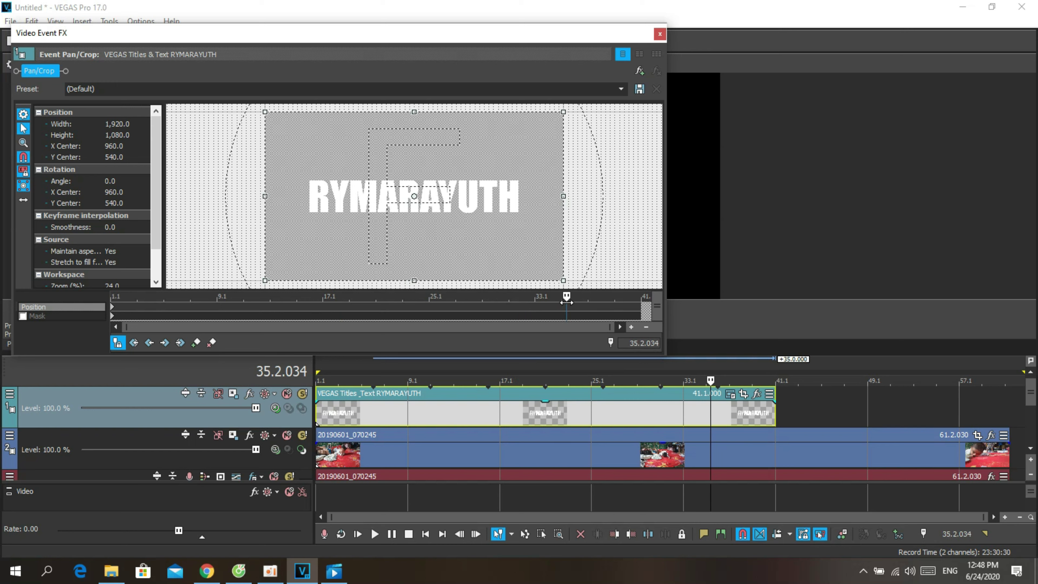
scroll(474, 233, "up", 1)
scroll(442, 209, "down", 3)
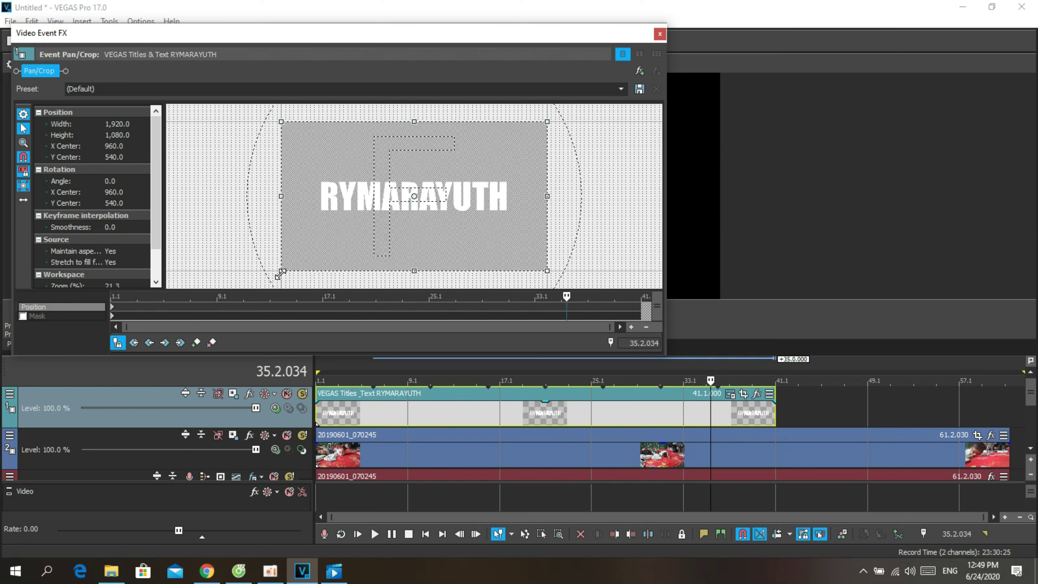
left_click_drag(282, 273, 412, 218)
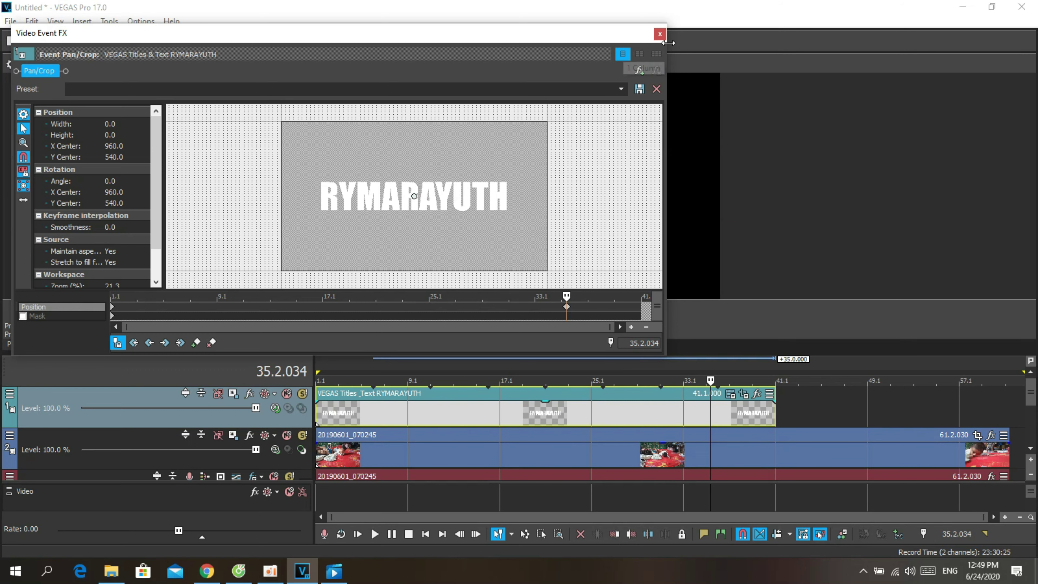
left_click(660, 34)
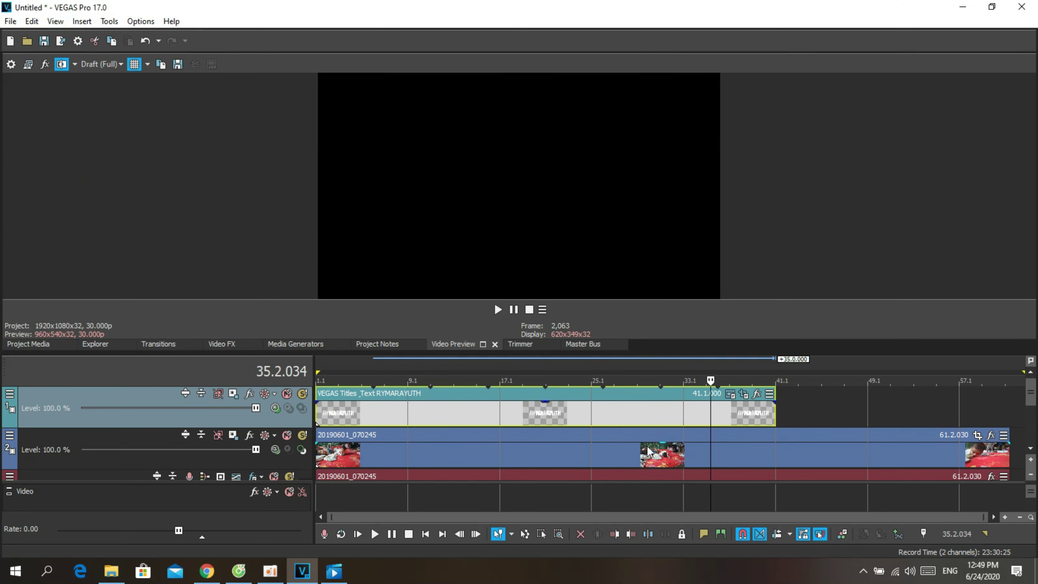
Check the title's zoom animation at several points of the timeline and play it back from 3.3.025.
left_click(621, 437)
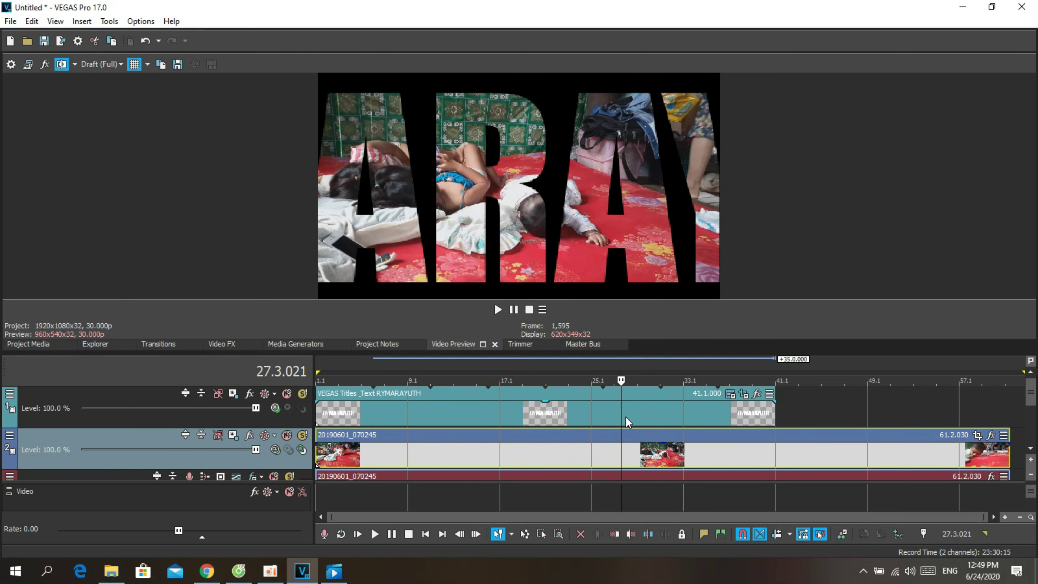
left_click_drag(621, 412, 308, 453)
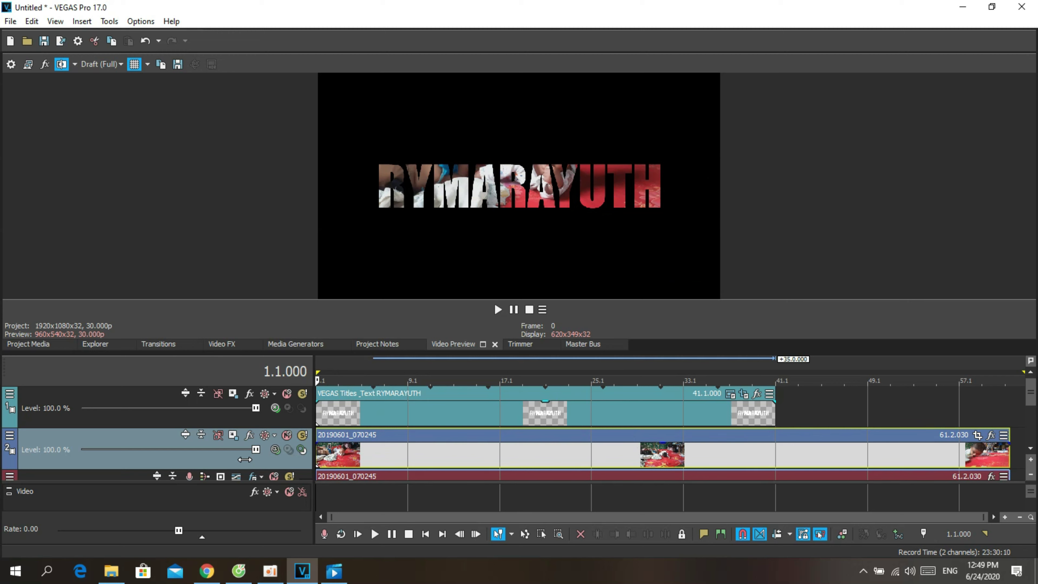
left_click_drag(246, 459, 345, 449)
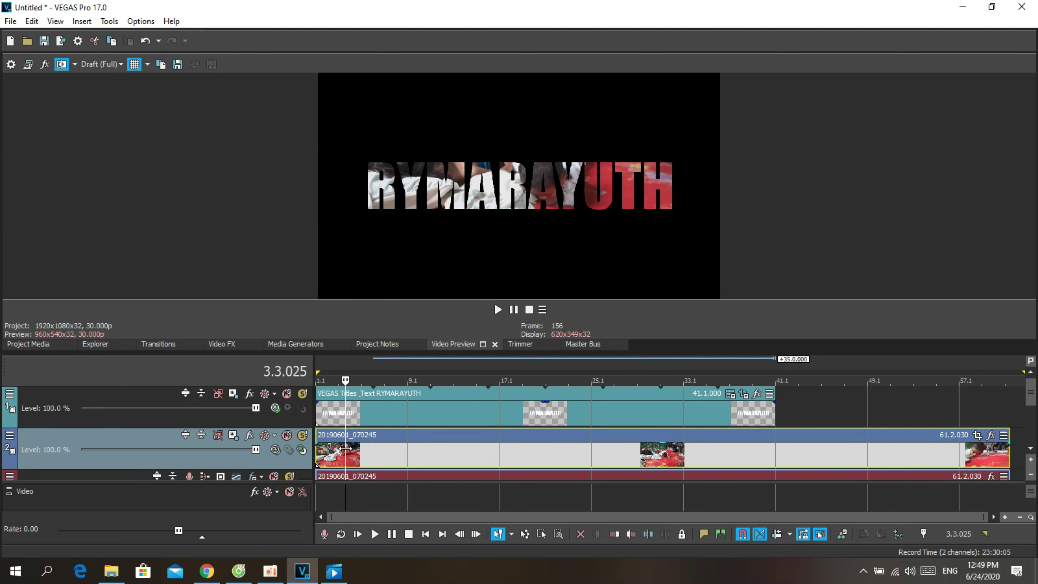
key("space")
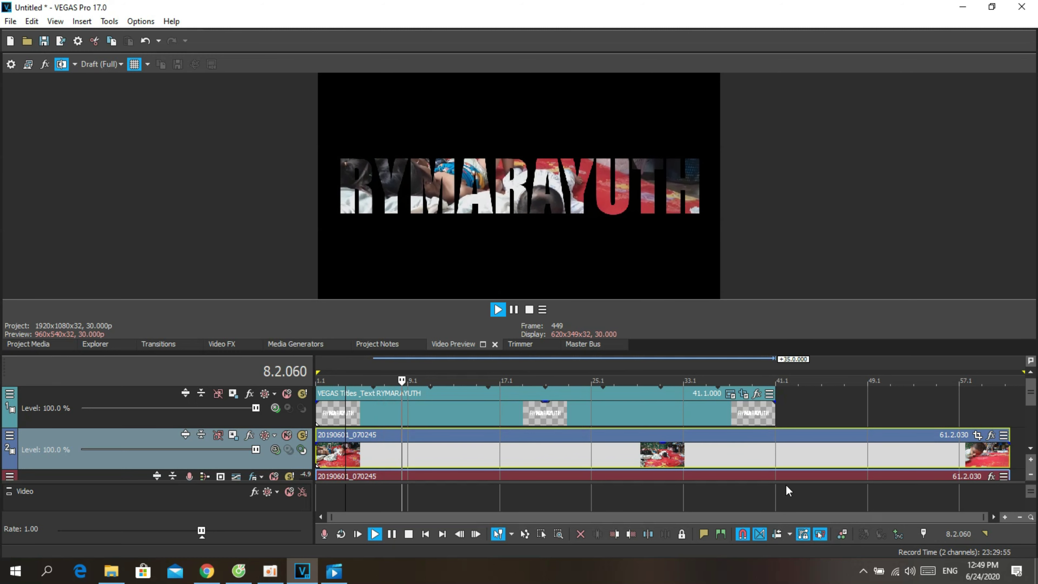
Try to trim the end of the video event below the title, and undo the trim.
right_click(776, 450)
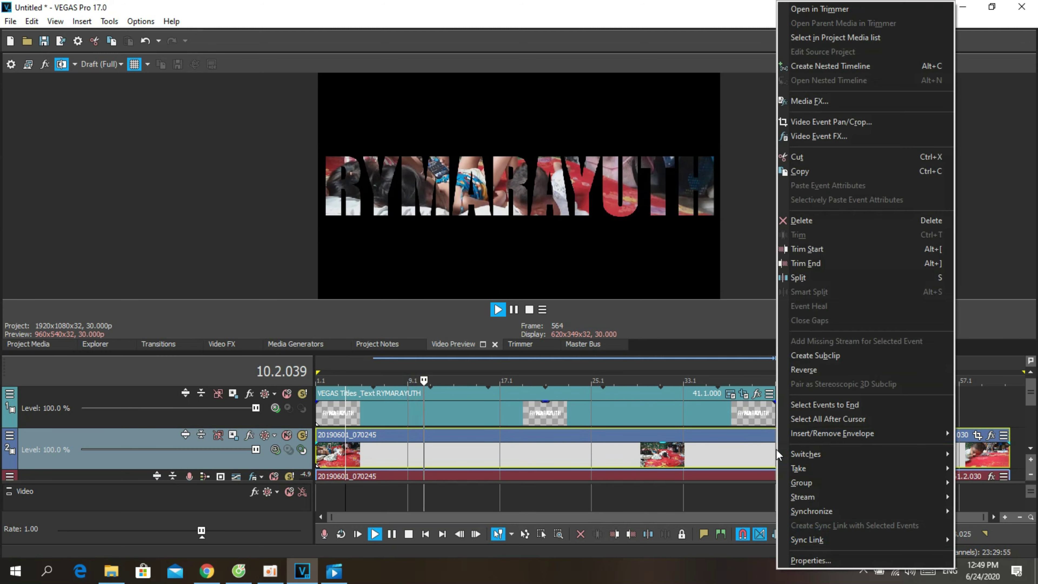
left_click(817, 264)
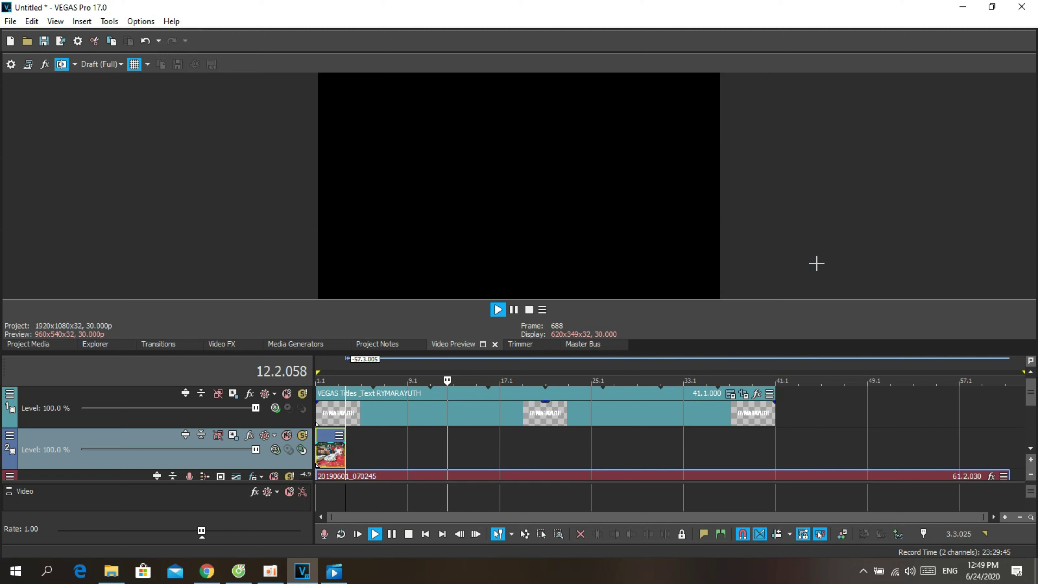
key("ctrl+z")
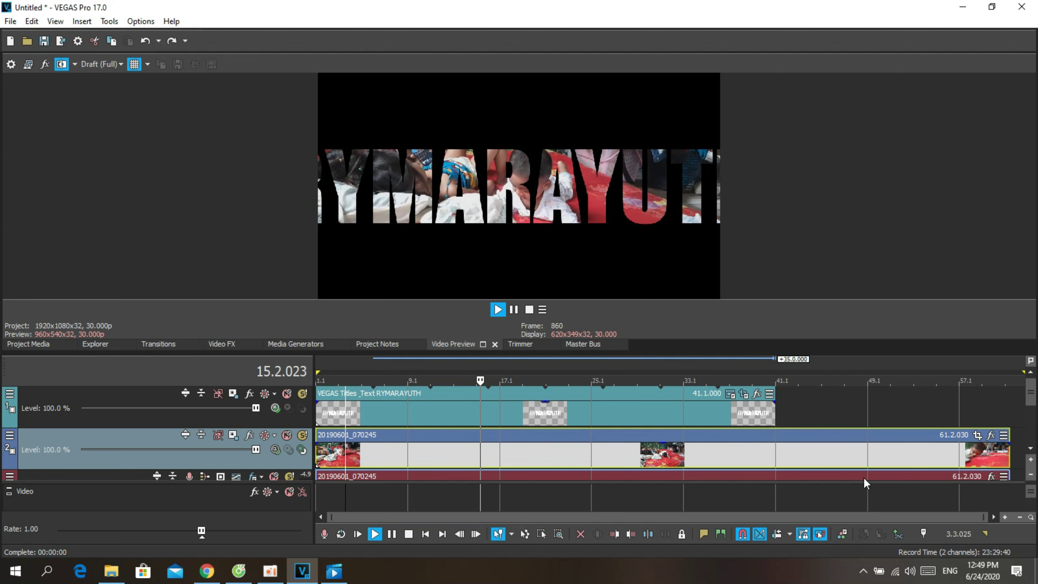
Check the end of the title's zoom at several points, play it from 29.1.055 and pause at 35.2.025.
left_click(722, 429)
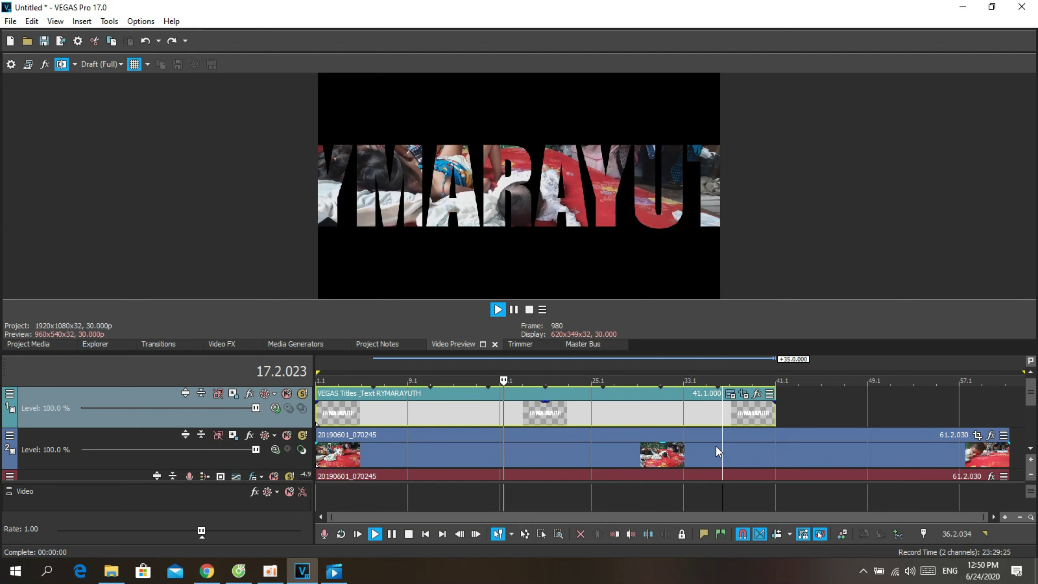
key("space")
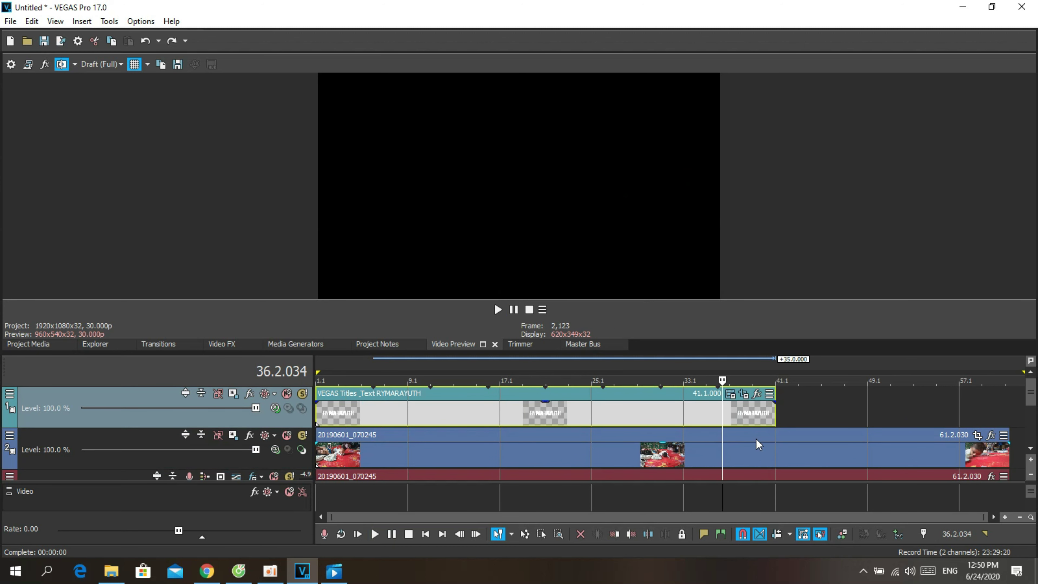
left_click(755, 439)
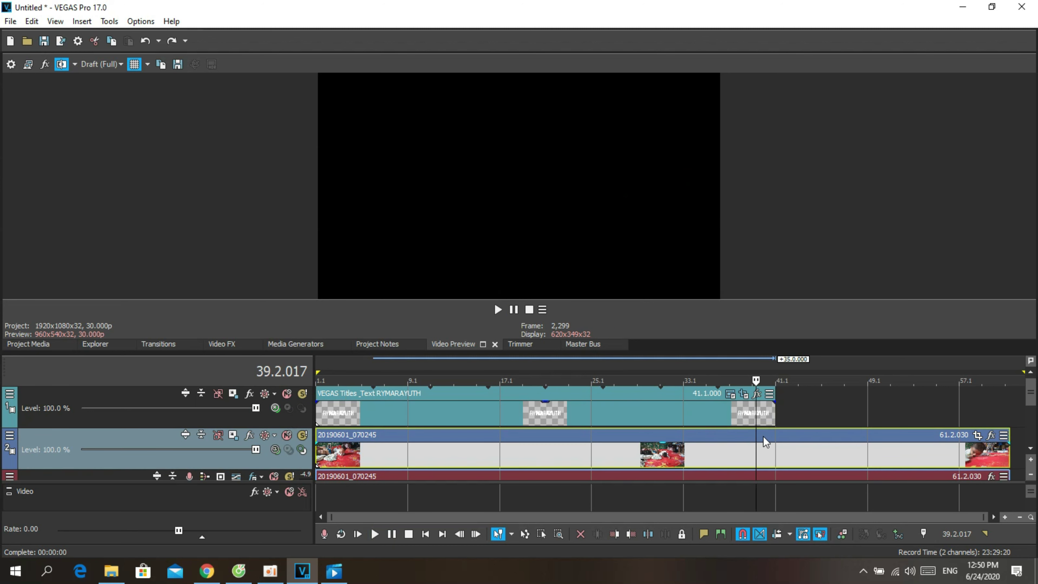
left_click(715, 421)
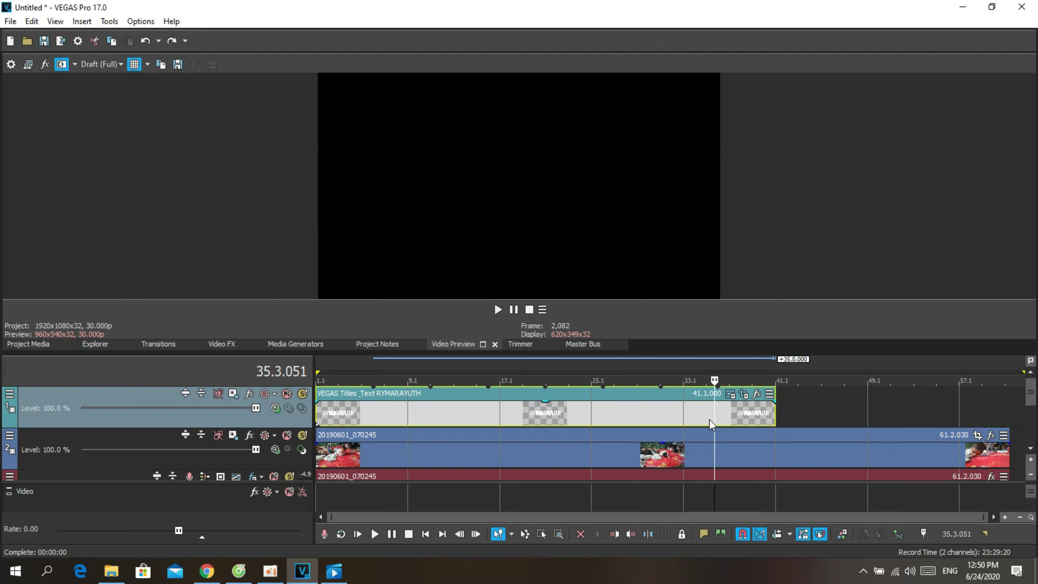
left_click(640, 418)
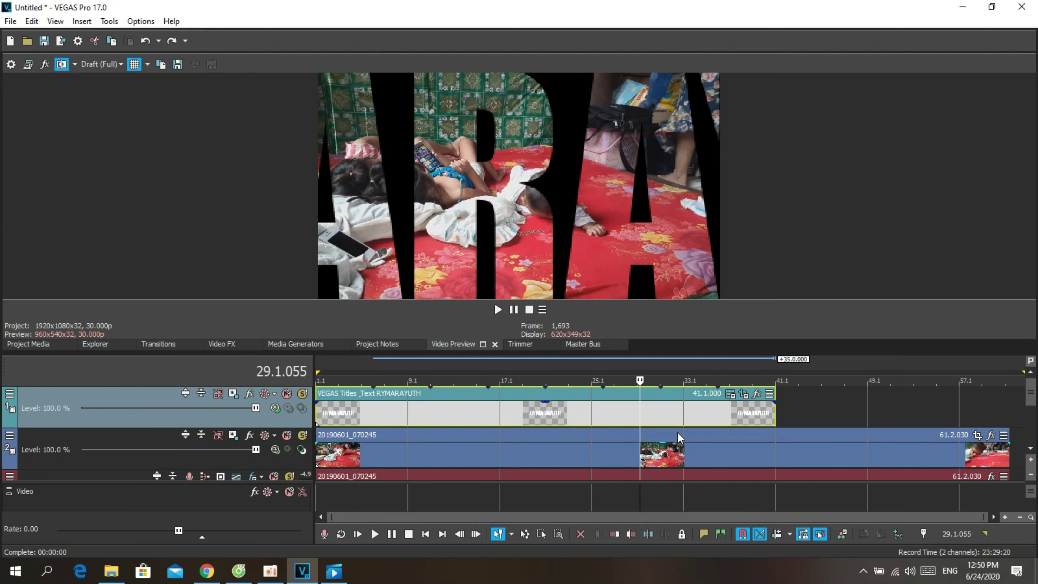
key("space")
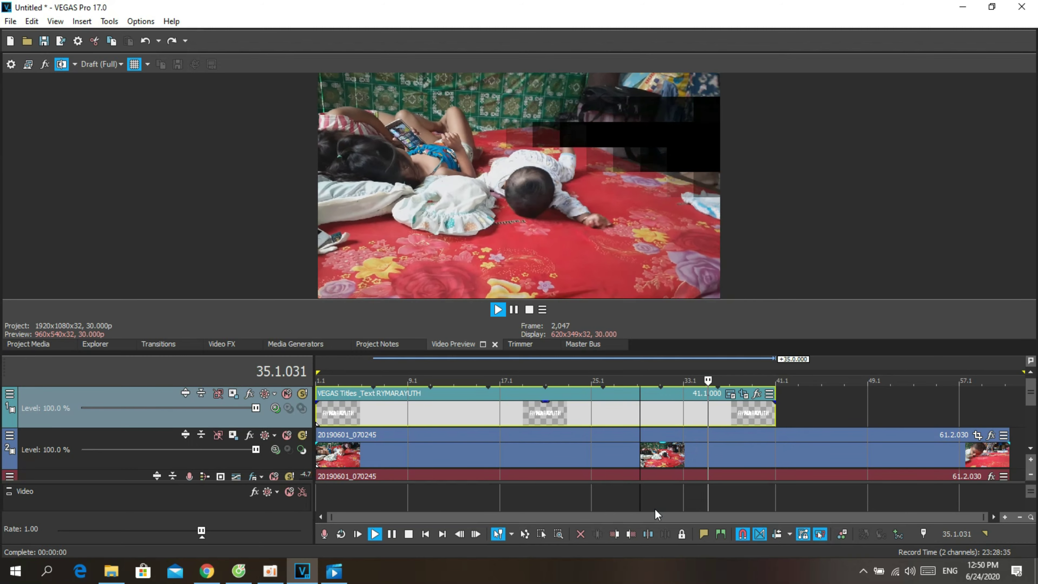
key("Return")
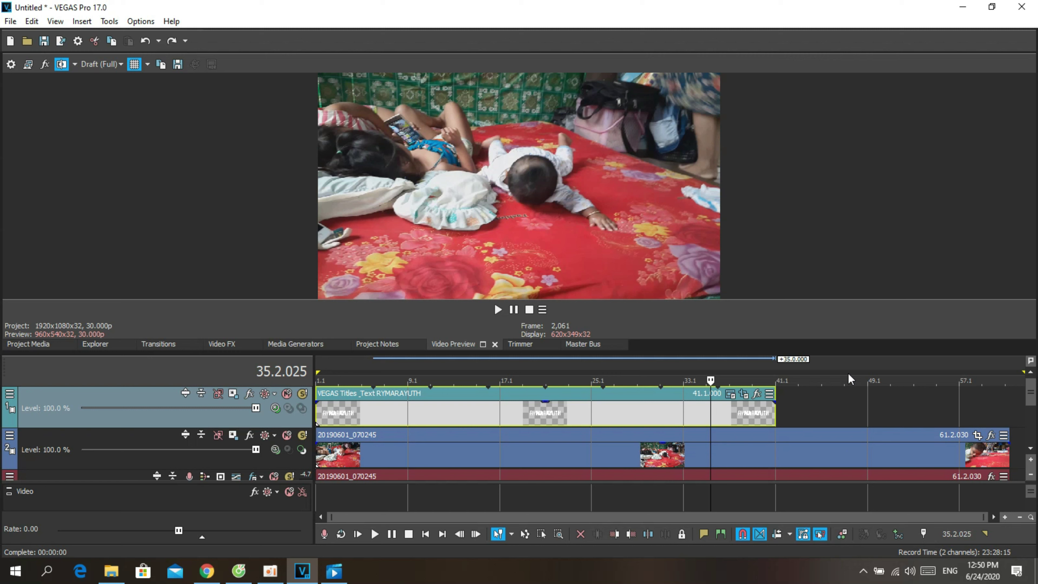
Insert two empty video tracks above the title track and mark a time selection from the project start to 34.4.055.
right_click(840, 402)
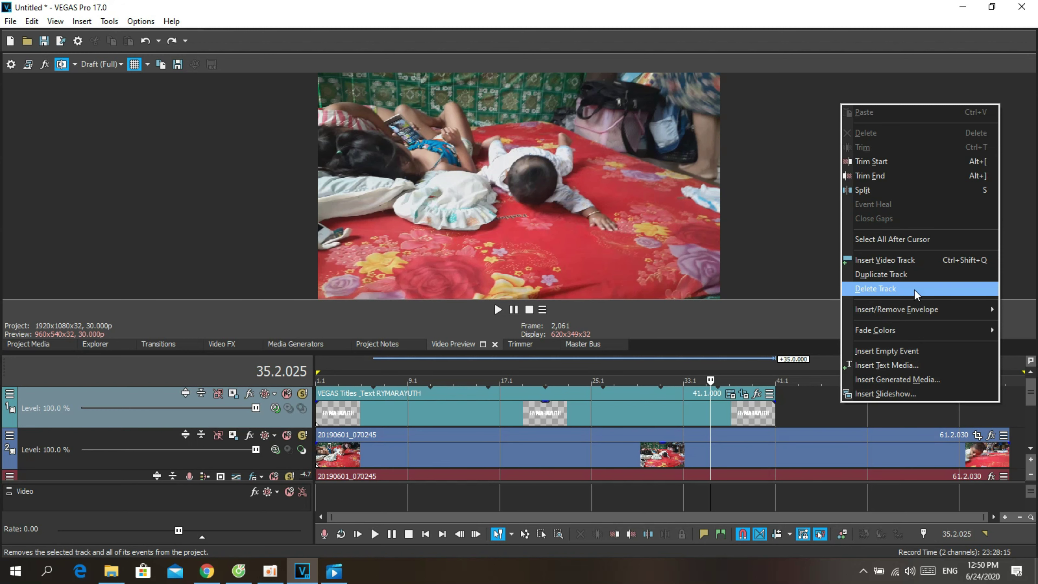
left_click(889, 258)
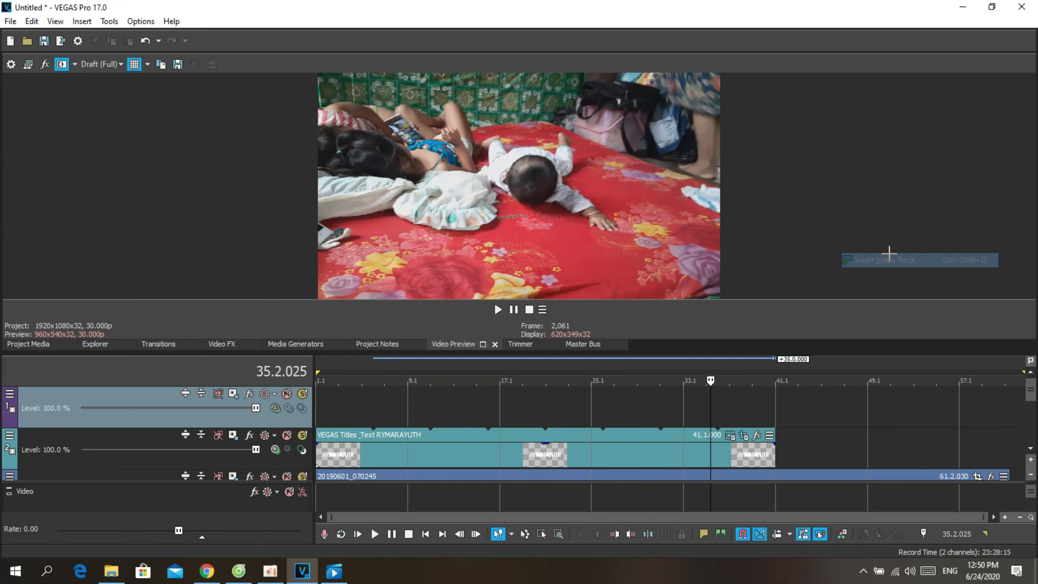
right_click(840, 399)
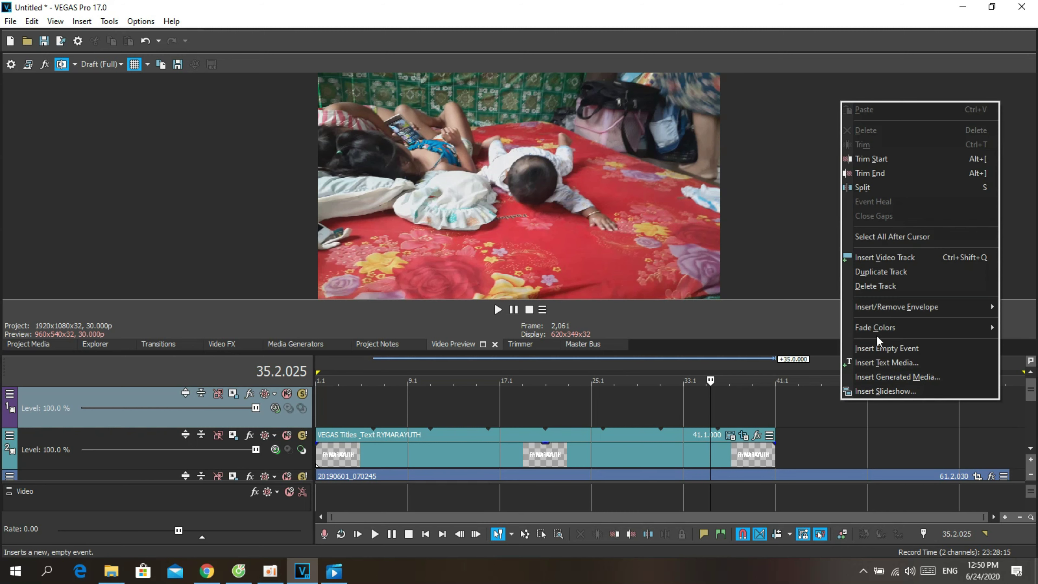
left_click(902, 261)
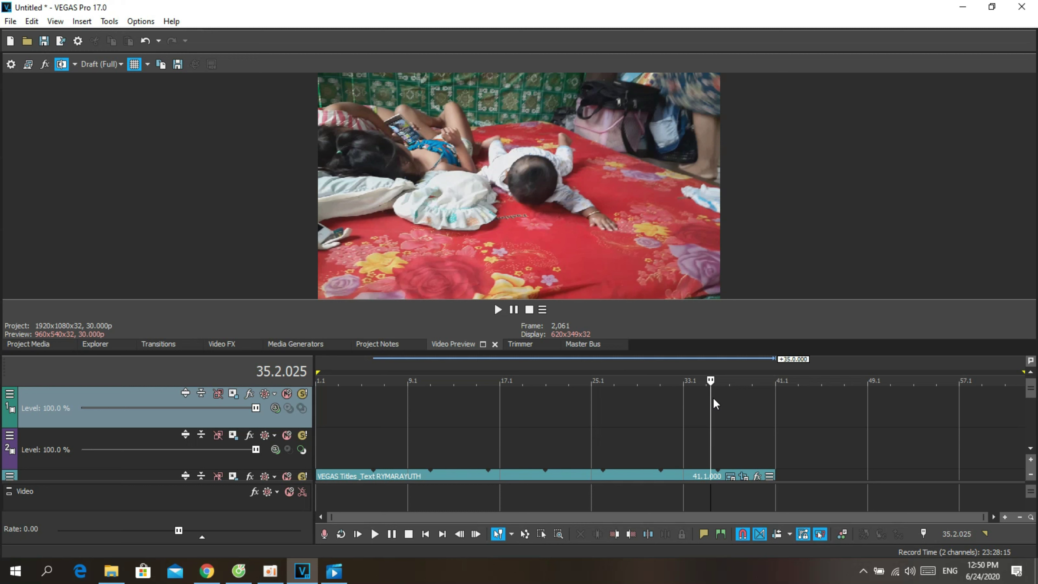
mouse_move(705, 403)
left_mouse_down()
mouse_move(670, 406)
mouse_move(693, 411)
left_mouse_up()
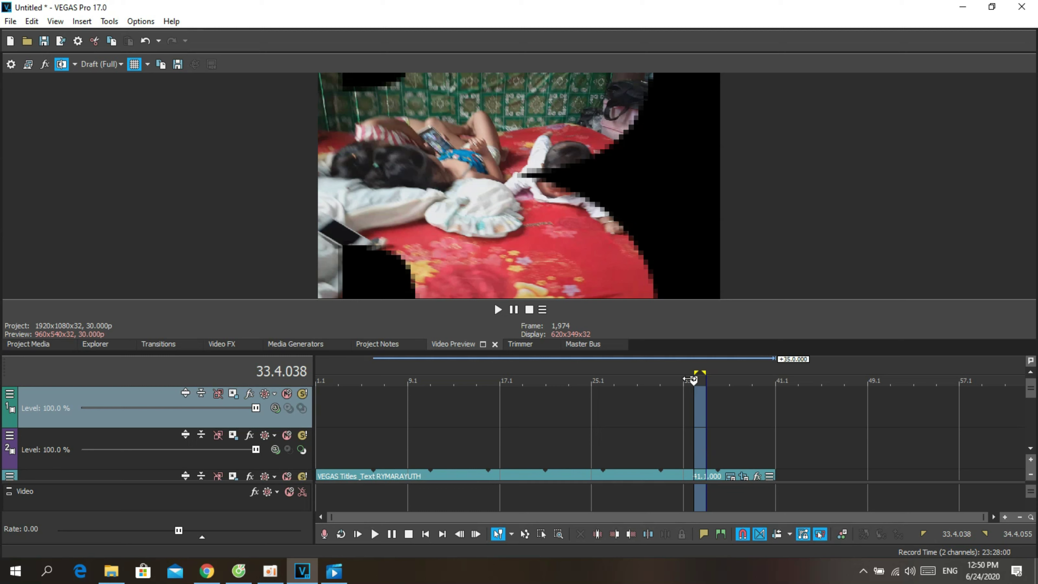
left_click_drag(696, 371, 6, 449)
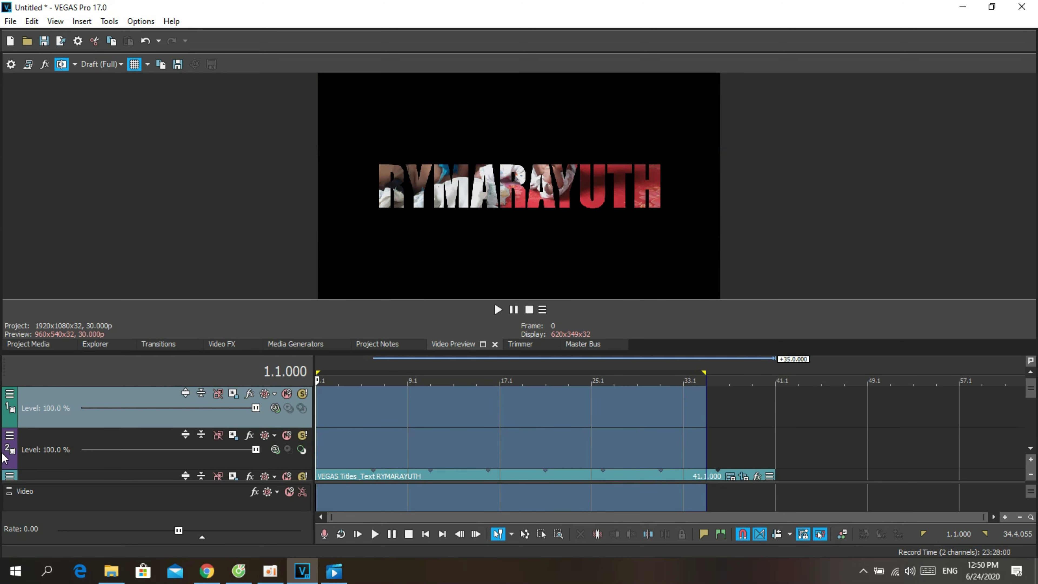
Import the video 20190601_070245 again from the my videos folder onto the topmost track, starting at 34.4.000.
left_click(703, 397)
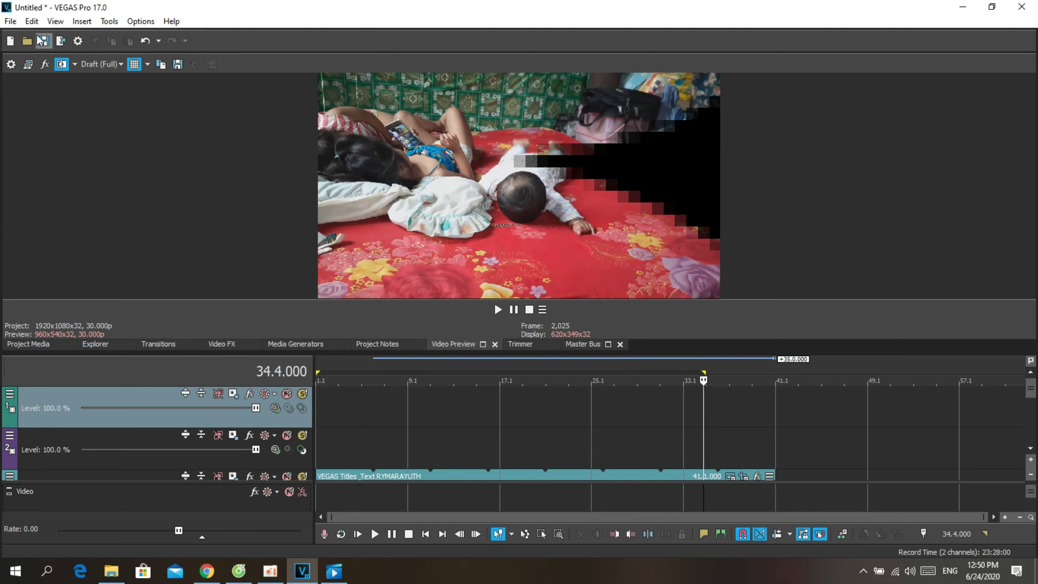
left_click(27, 41)
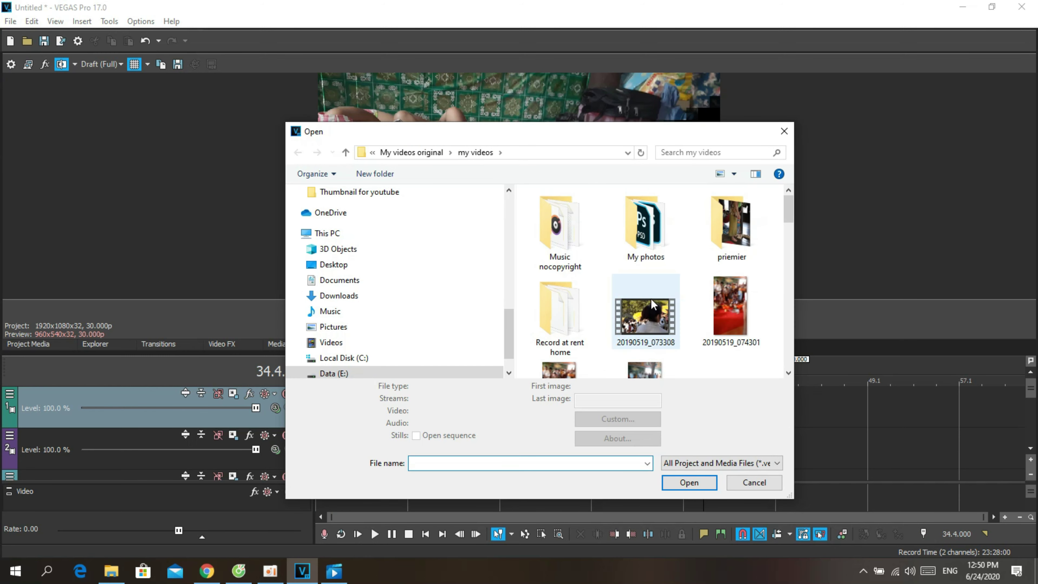
scroll(653, 305, "down", 5)
scroll(654, 303, "up", 3)
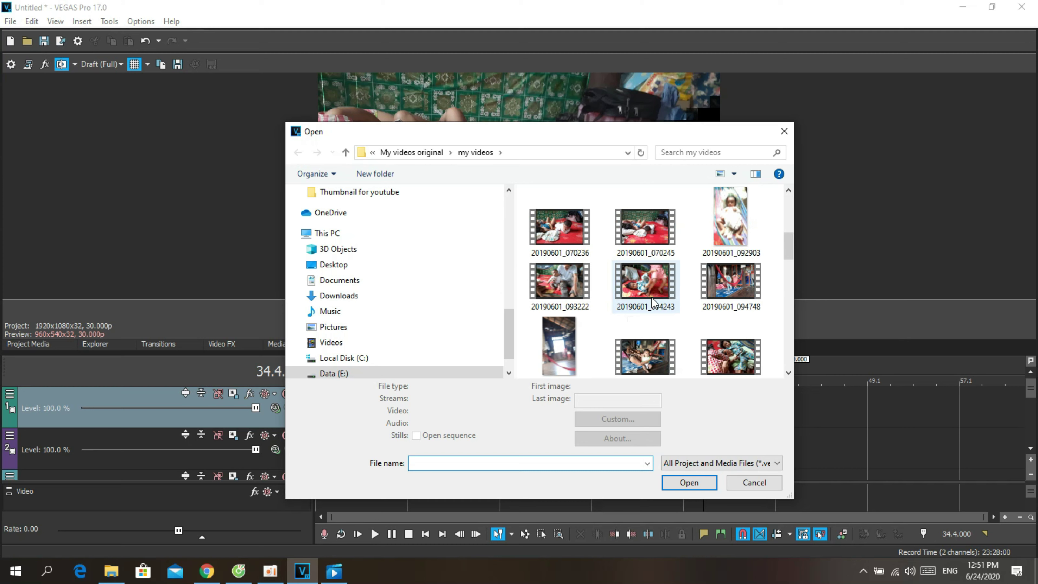
double_click(646, 227)
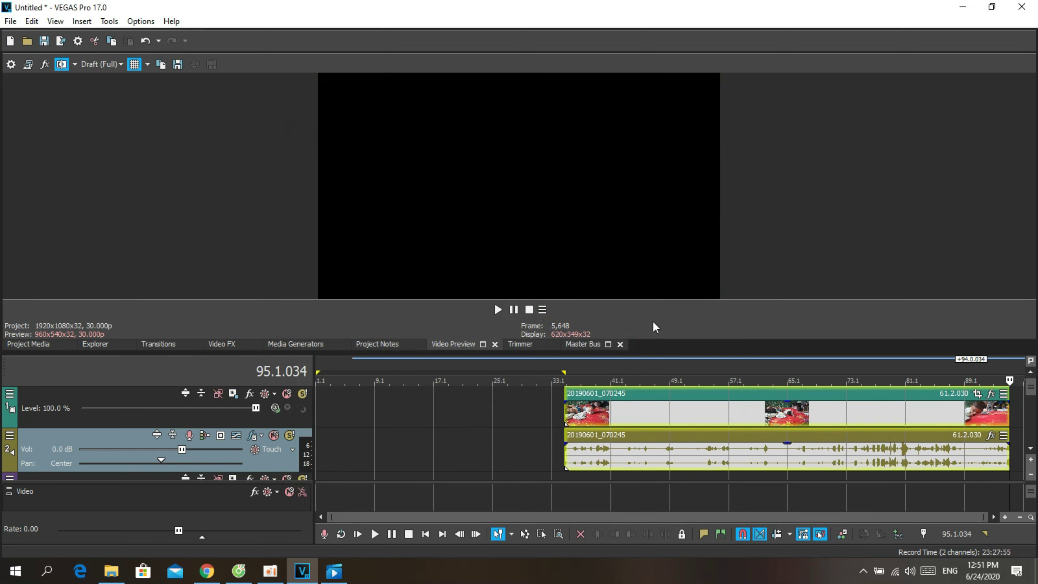
Check the change from the title zoom to the added clip by playing back from 31.1.000.
left_click(561, 409)
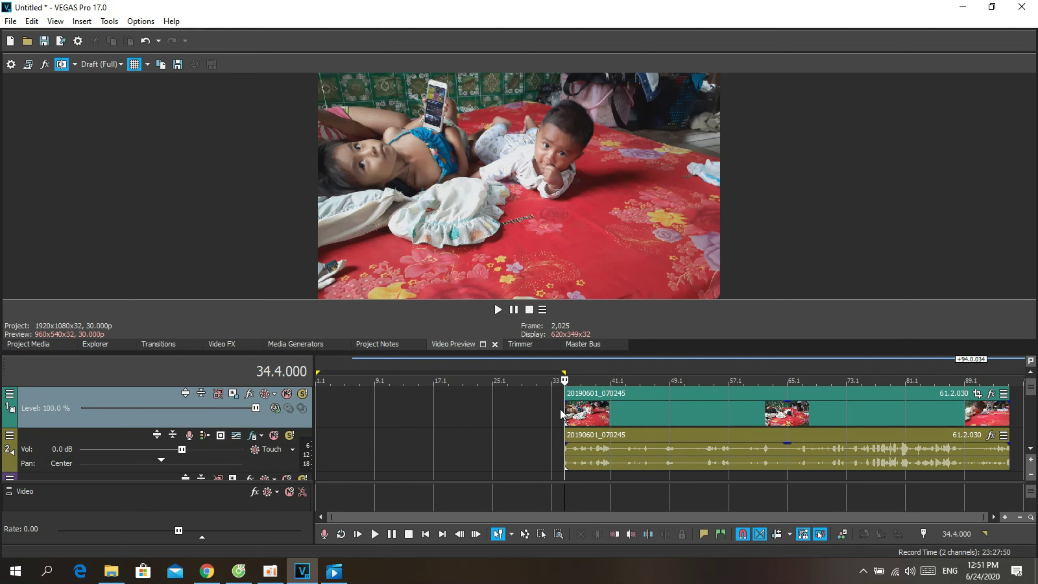
left_click(536, 404)
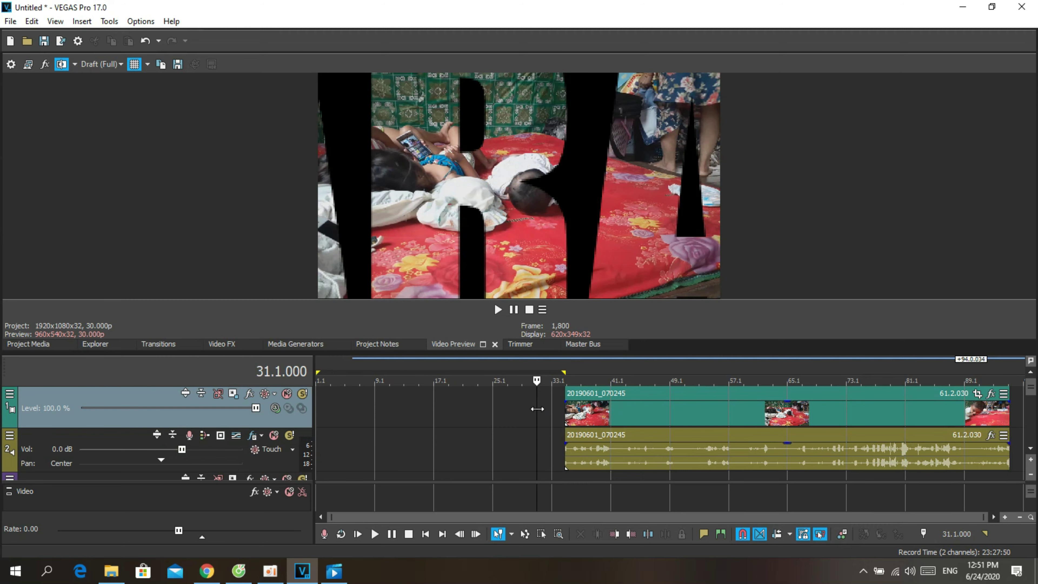
key("space")
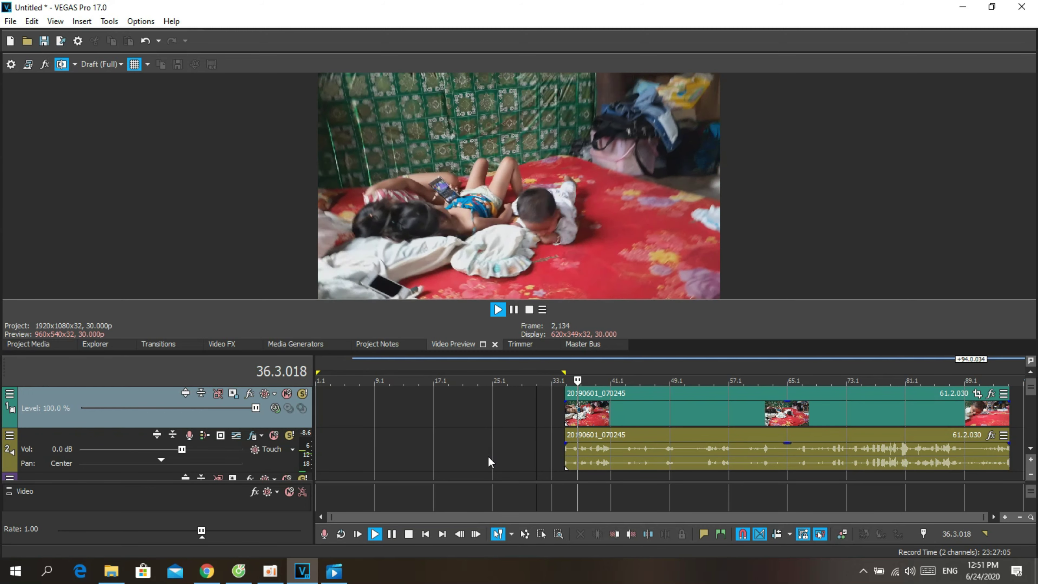
key("space")
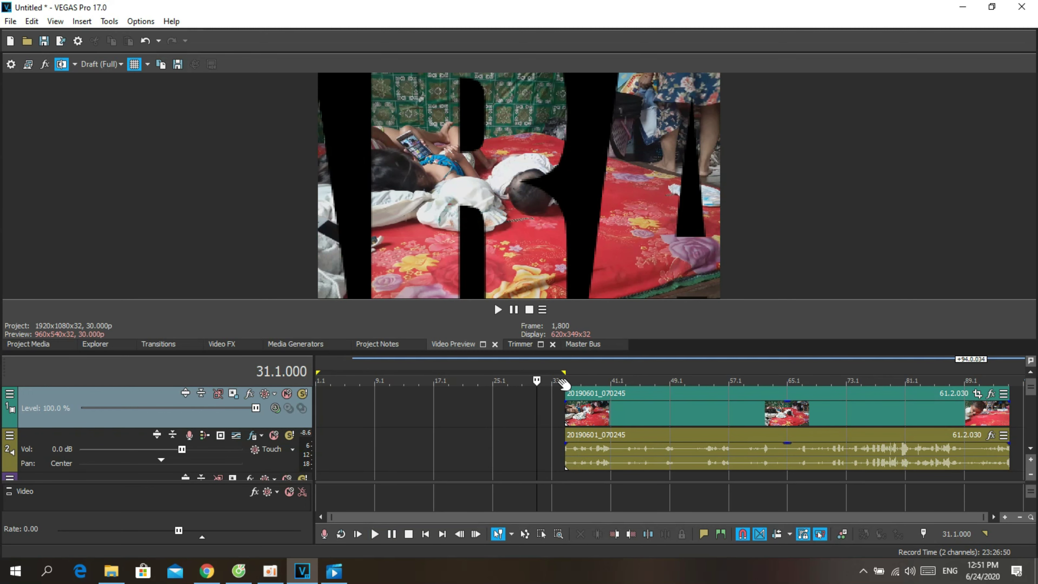
Return to the project start, then view the title event among the lower tracks and check its preview at 14.1.051.
left_click_drag(537, 408, 318, 408)
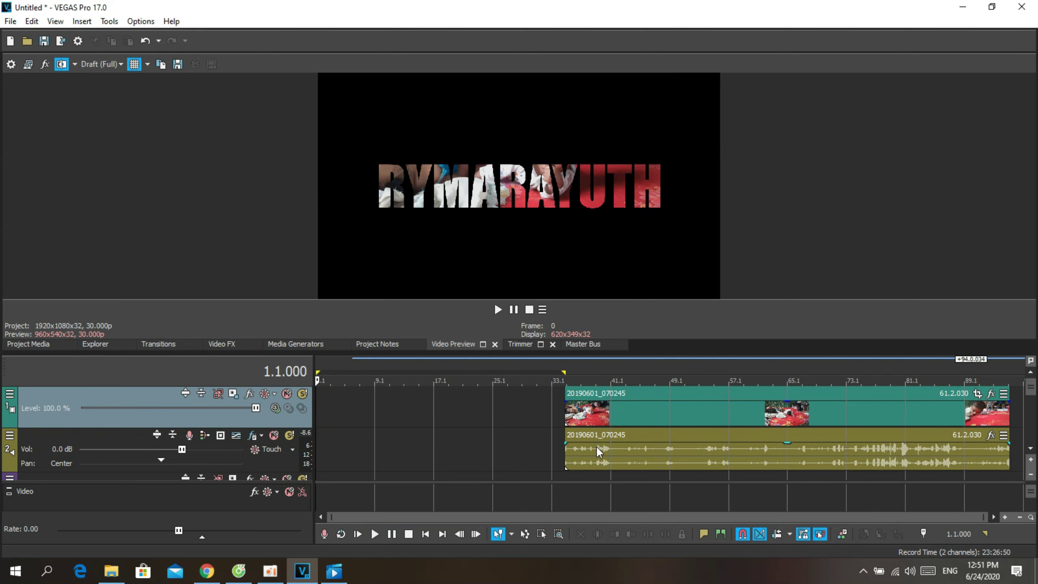
mouse_move(1032, 391)
left_mouse_down()
mouse_move(1036, 429)
mouse_move(1034, 406)
left_mouse_up()
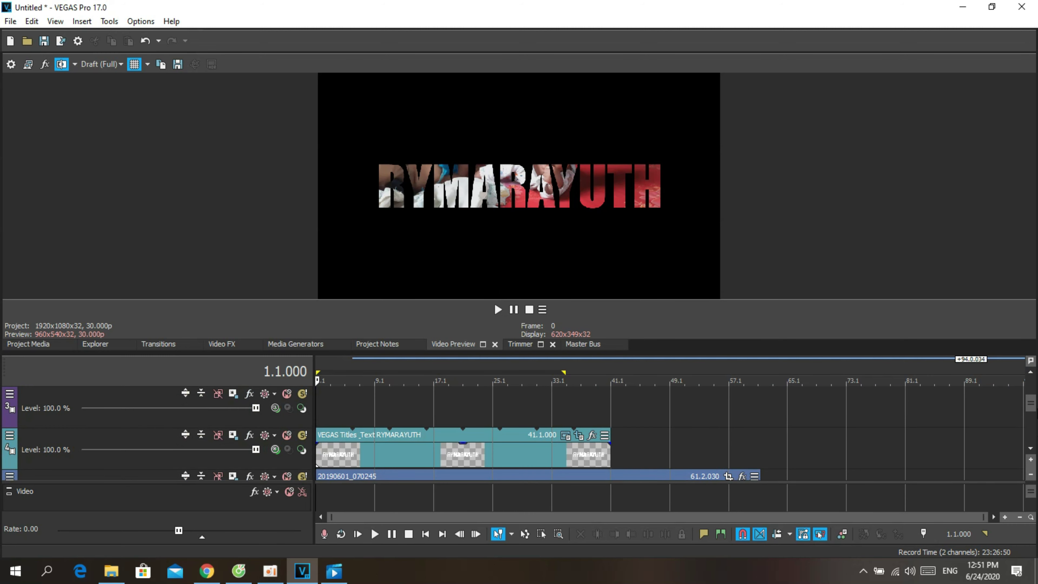
left_click(412, 449)
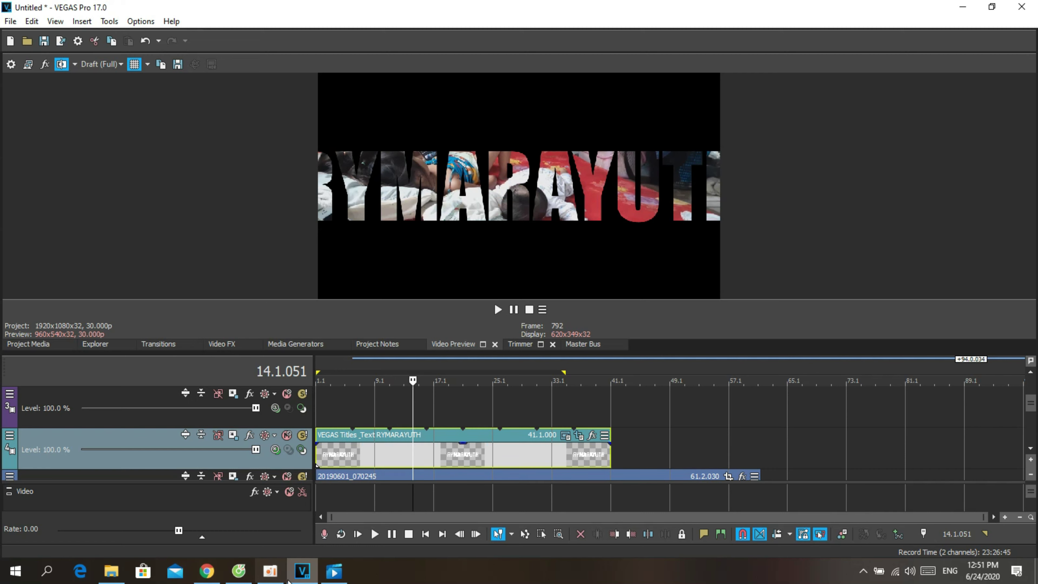
left_click(269, 572)
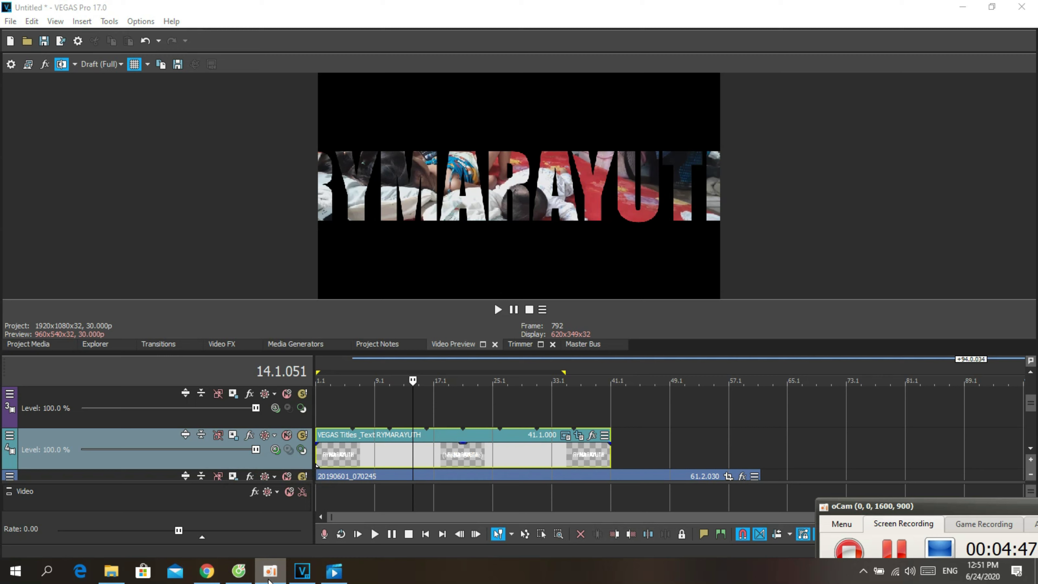